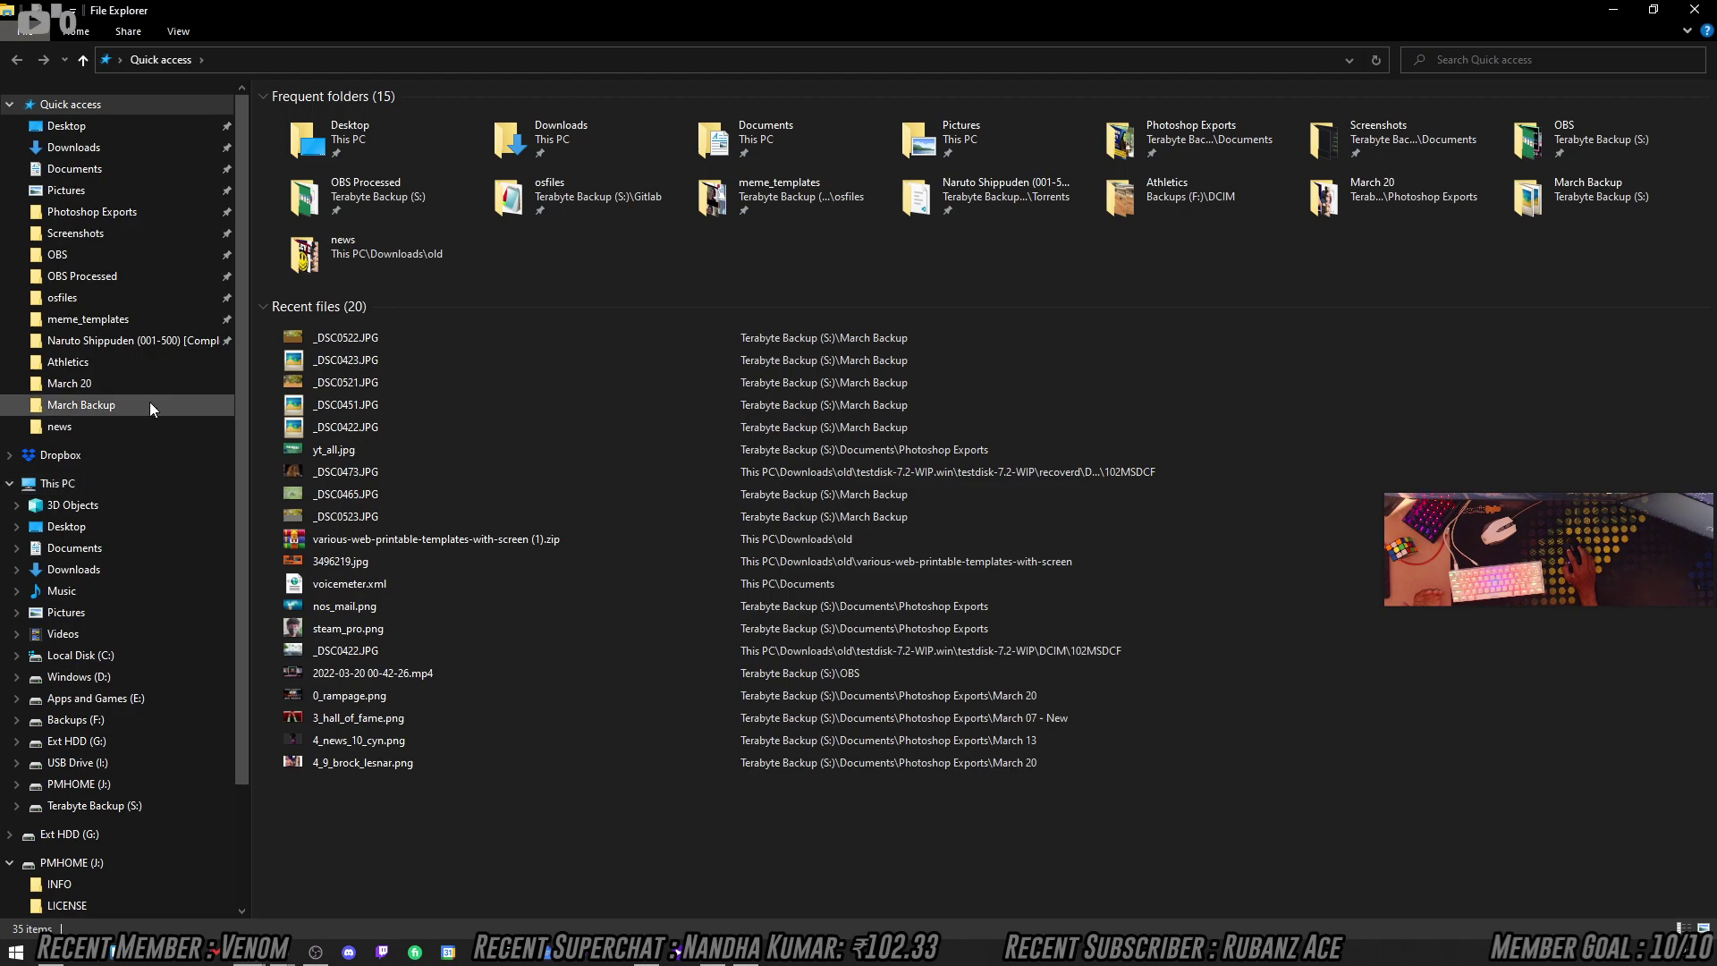
# Browse USB Drive (I:) to the 102MSDCF folder inside DCIM to inspect its contents.
pyautogui.doubleClick(475, 18)
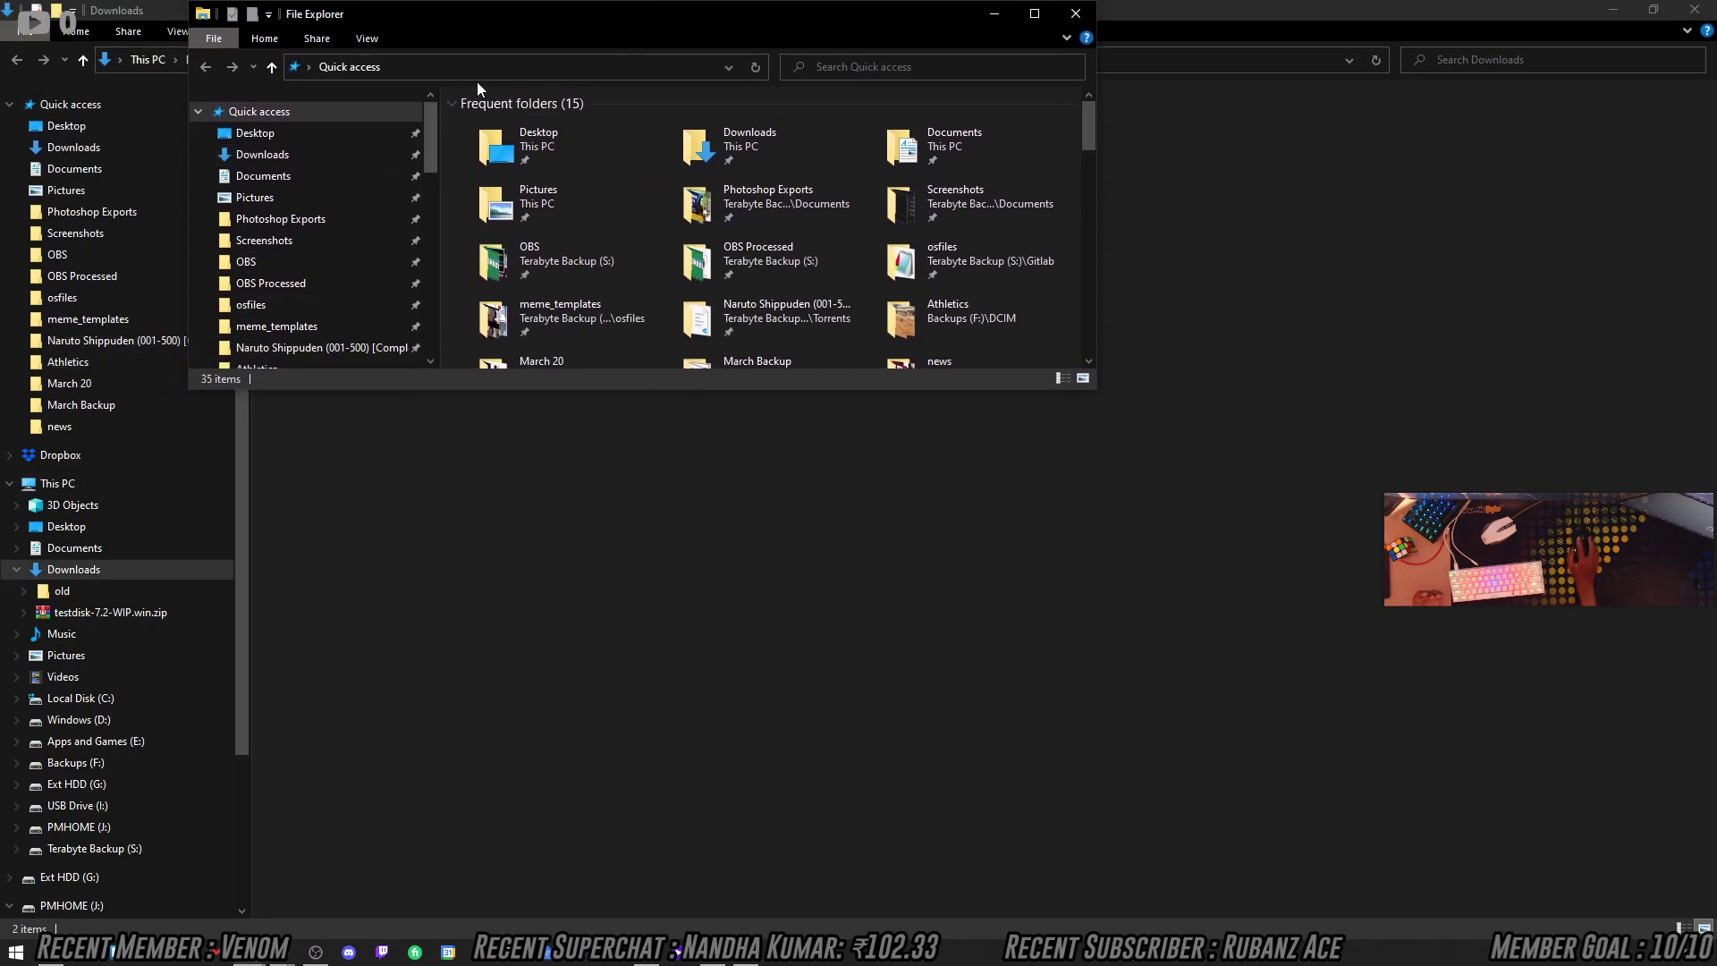
pyautogui.doubleClick(519, 17)
pyautogui.click(39, 490)
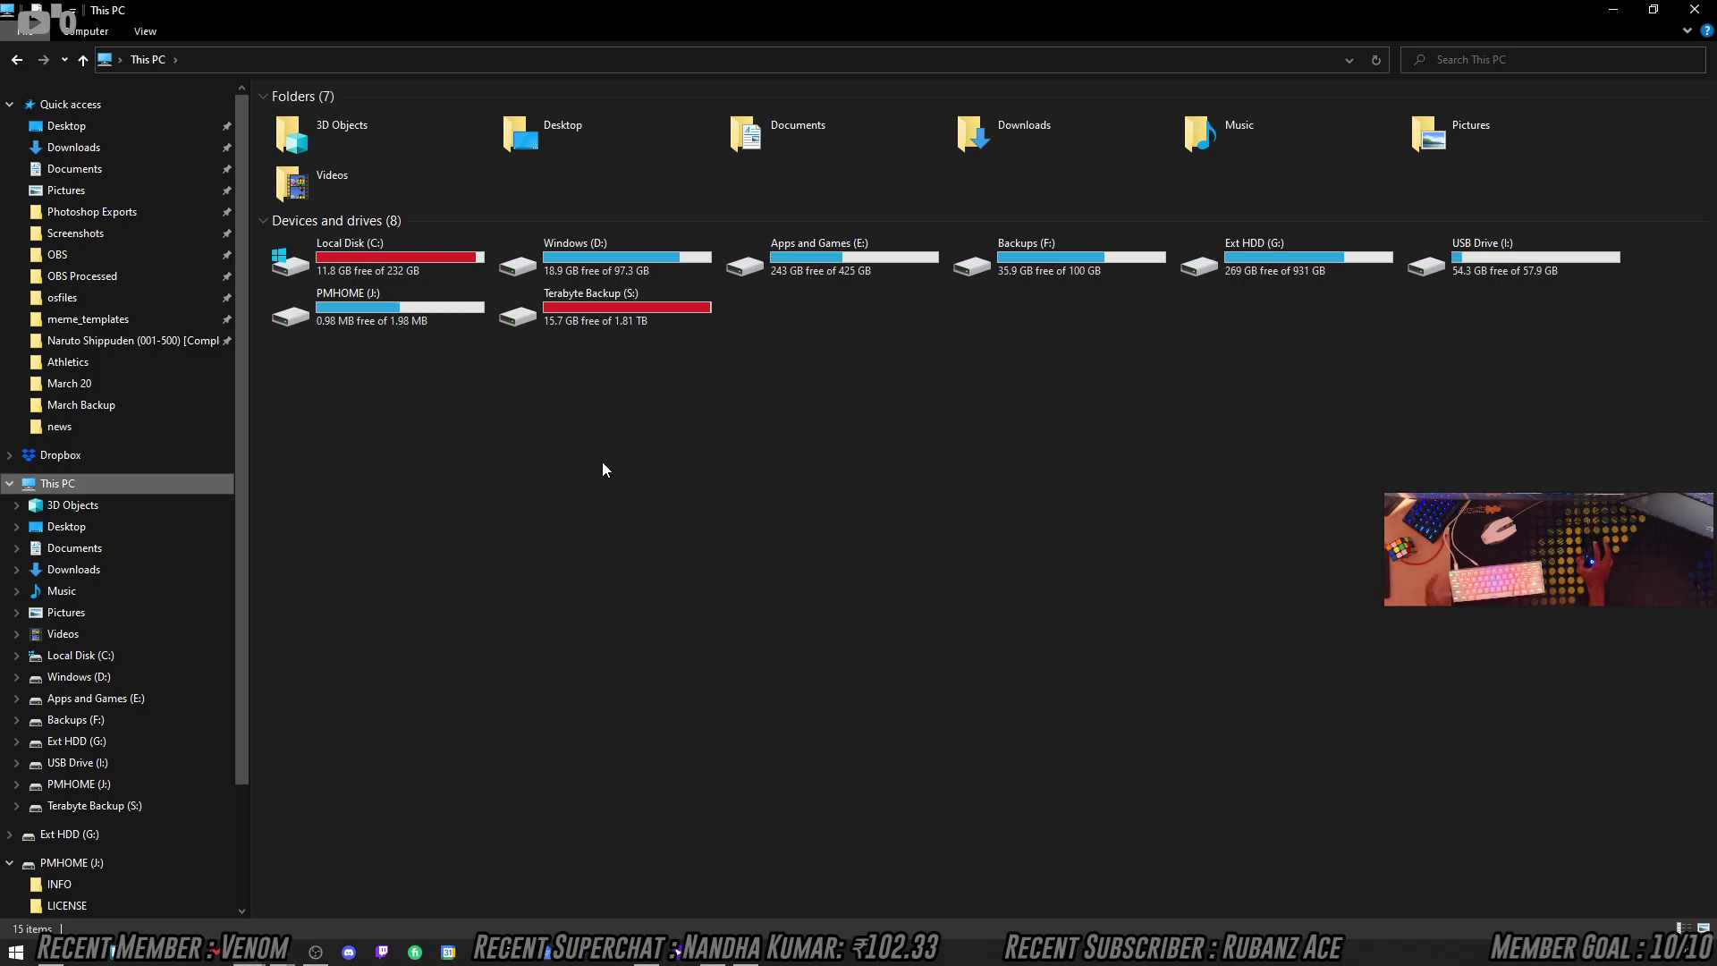
pyautogui.doubleClick(1494, 257)
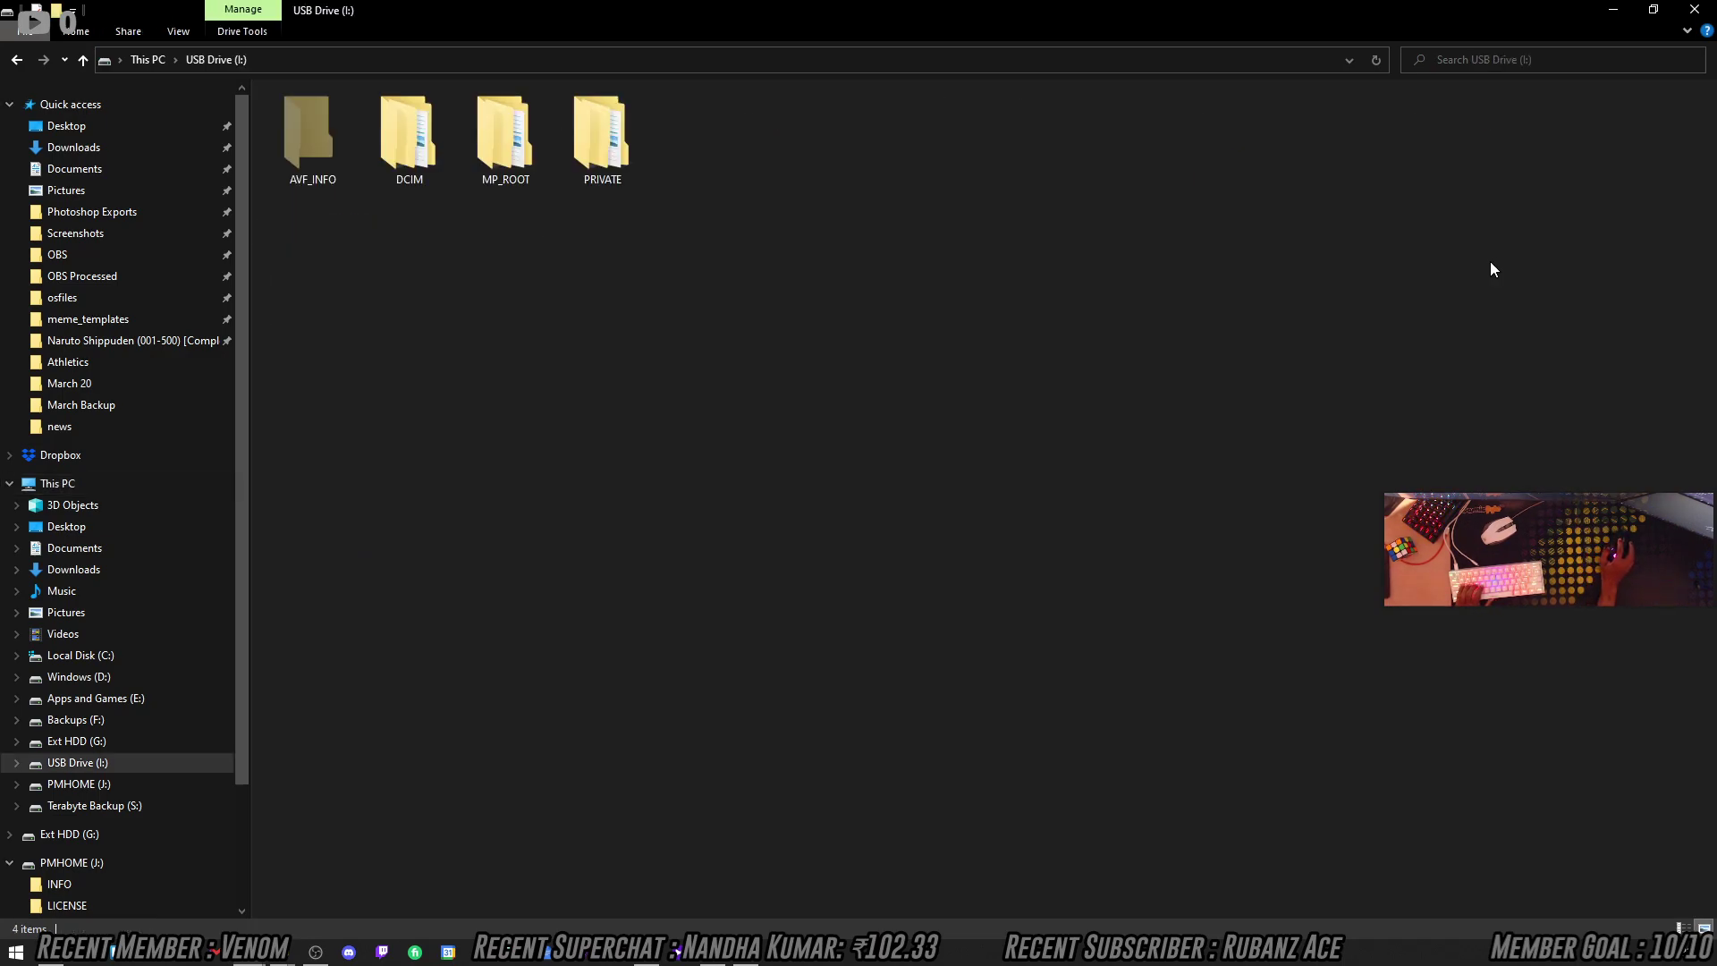
pyautogui.doubleClick(397, 138)
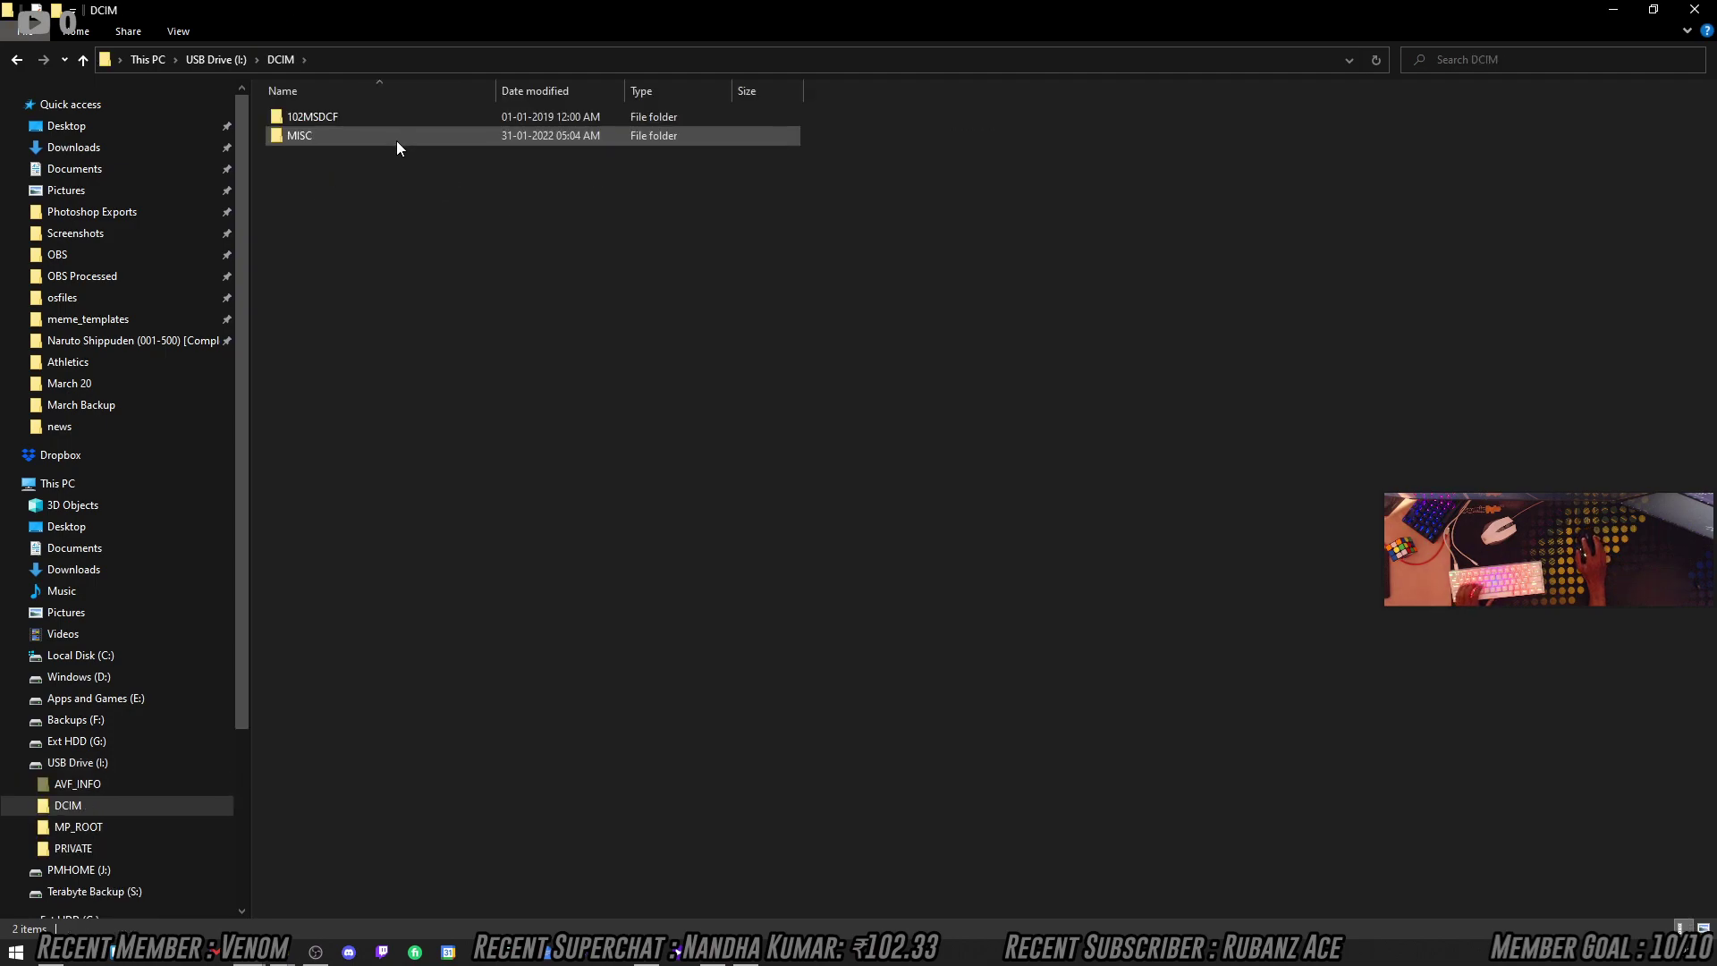
pyautogui.doubleClick(340, 120)
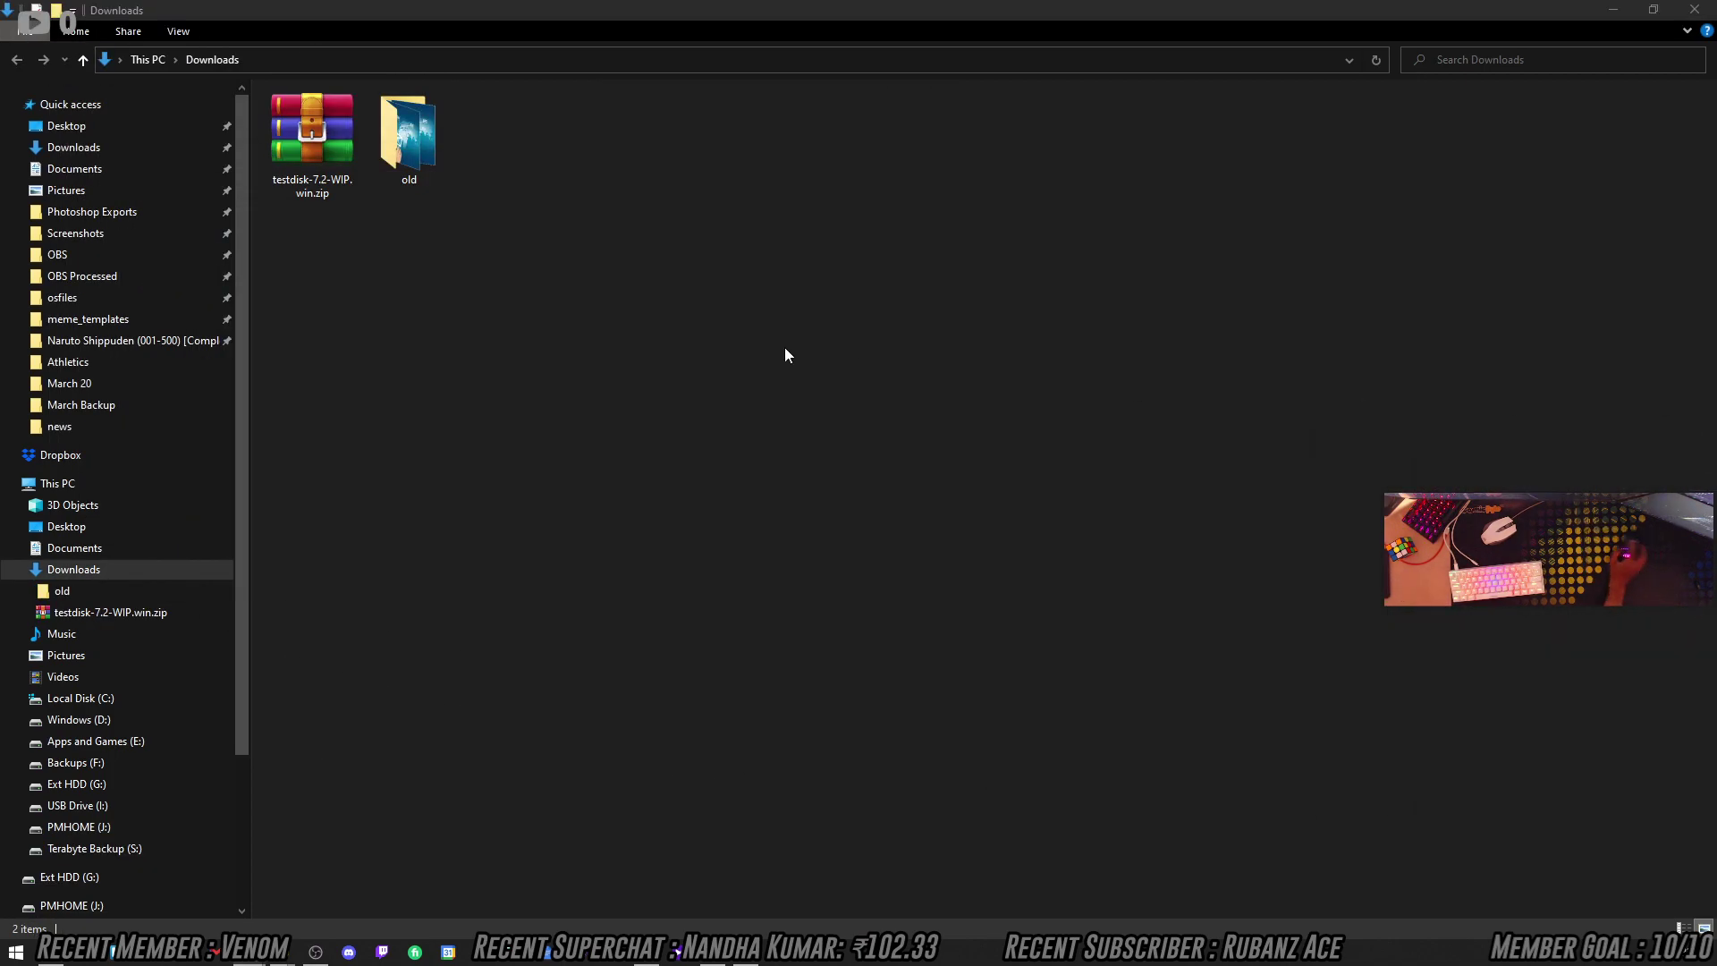
# Switch to Chrome and view the TestDisk Download page on cgsecurity.org from the testdisk search results.
pyautogui.click(1620, 14)
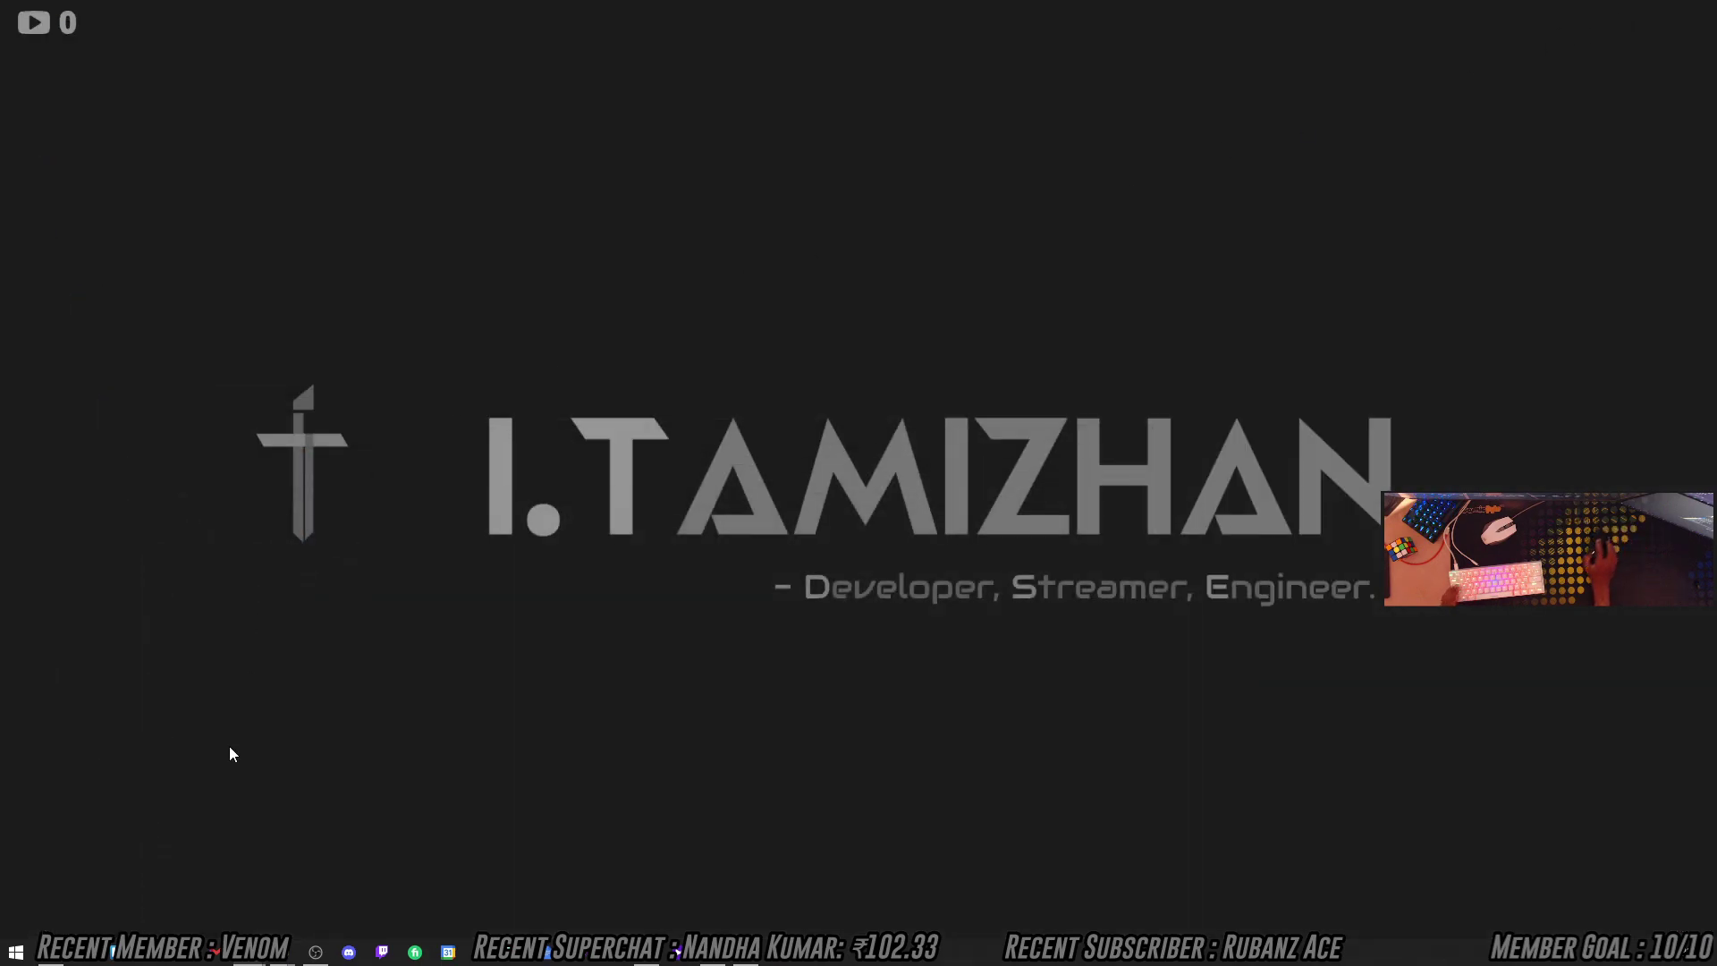
pyautogui.moveTo(281, 950)
pyautogui.click(291, 858)
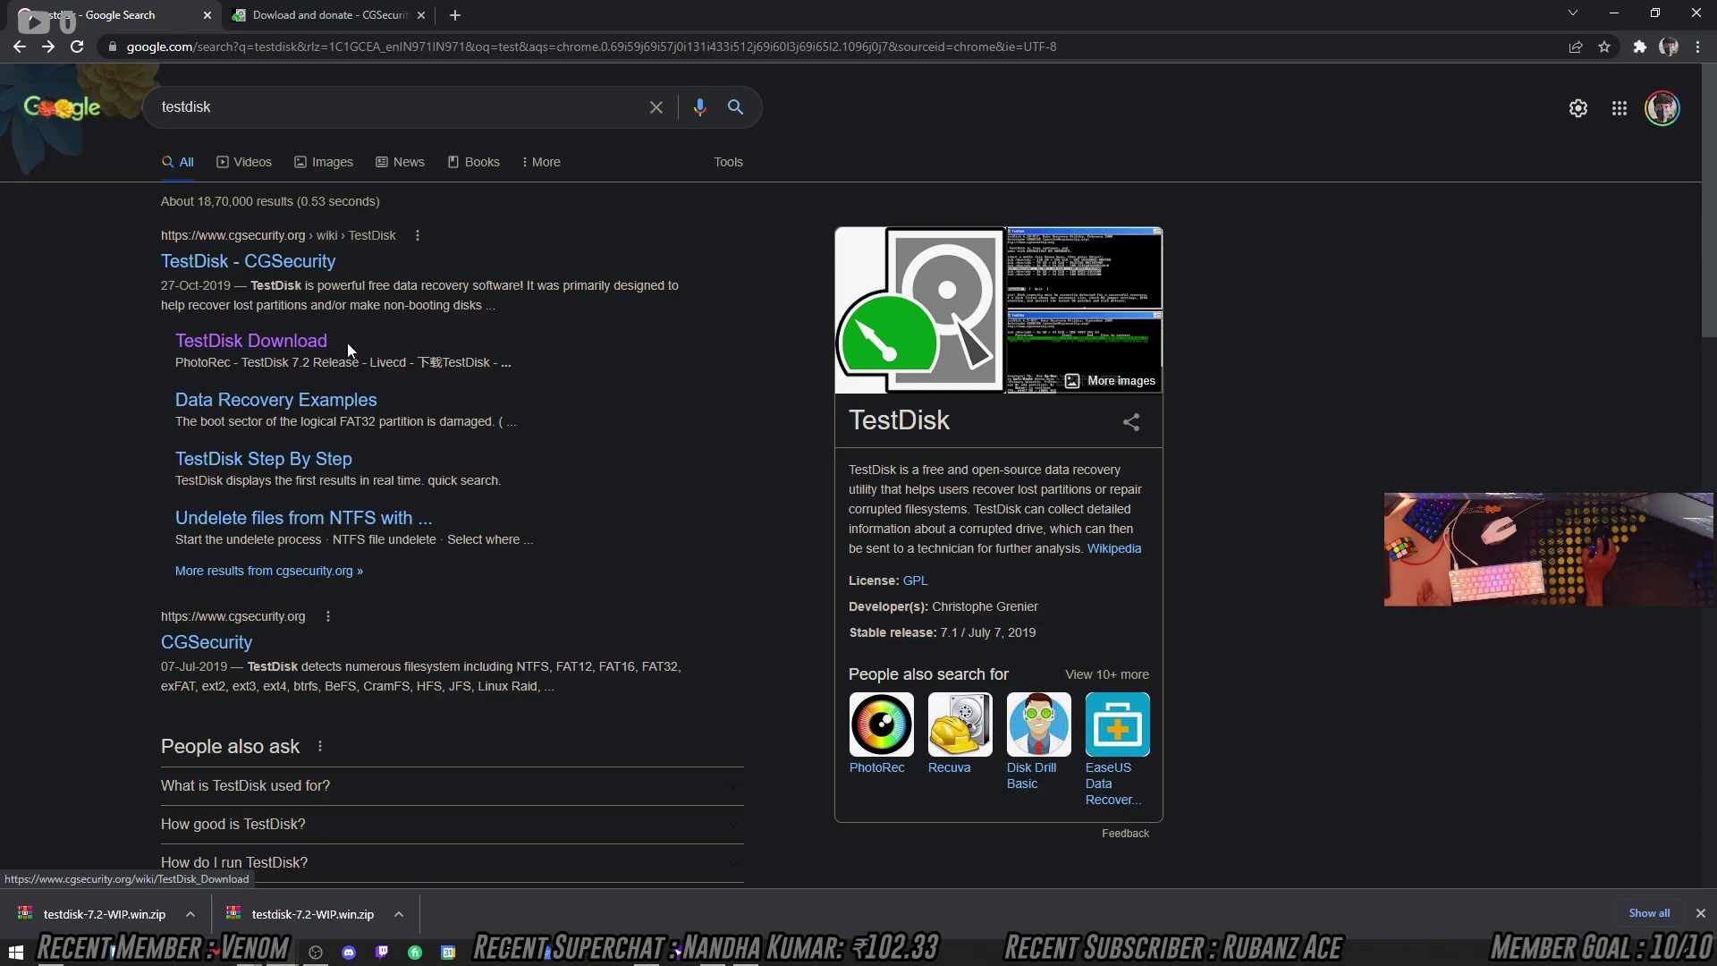
pyautogui.click(286, 347)
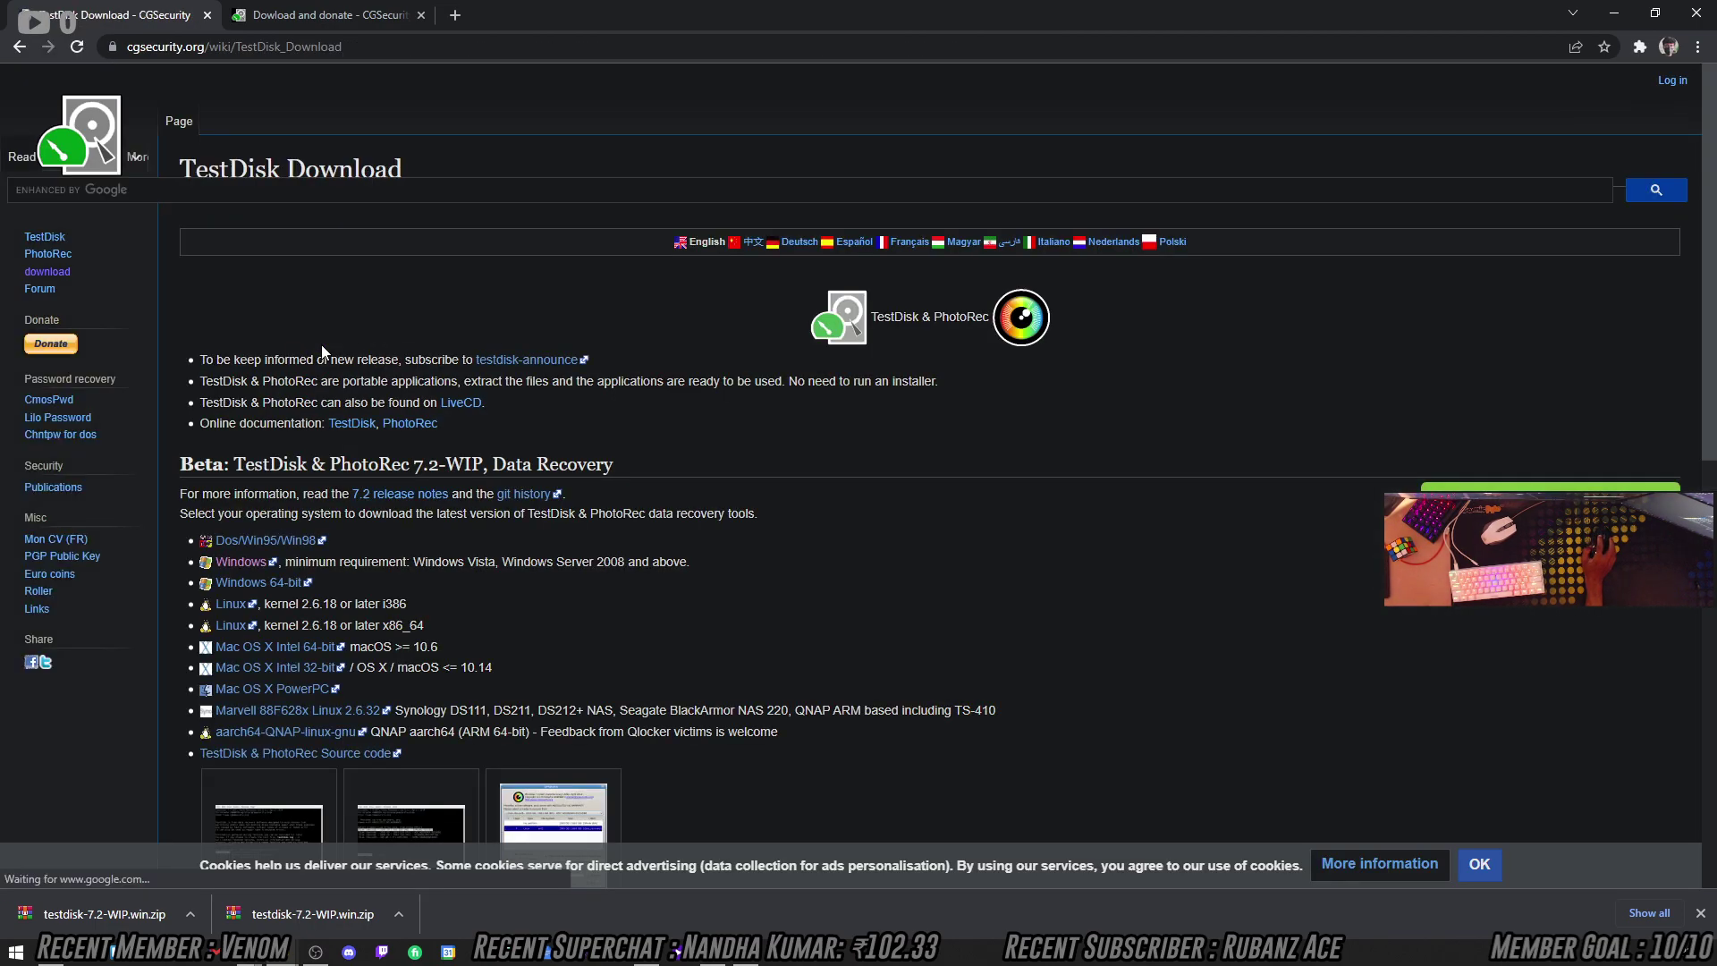
pyautogui.click(1612, 18)
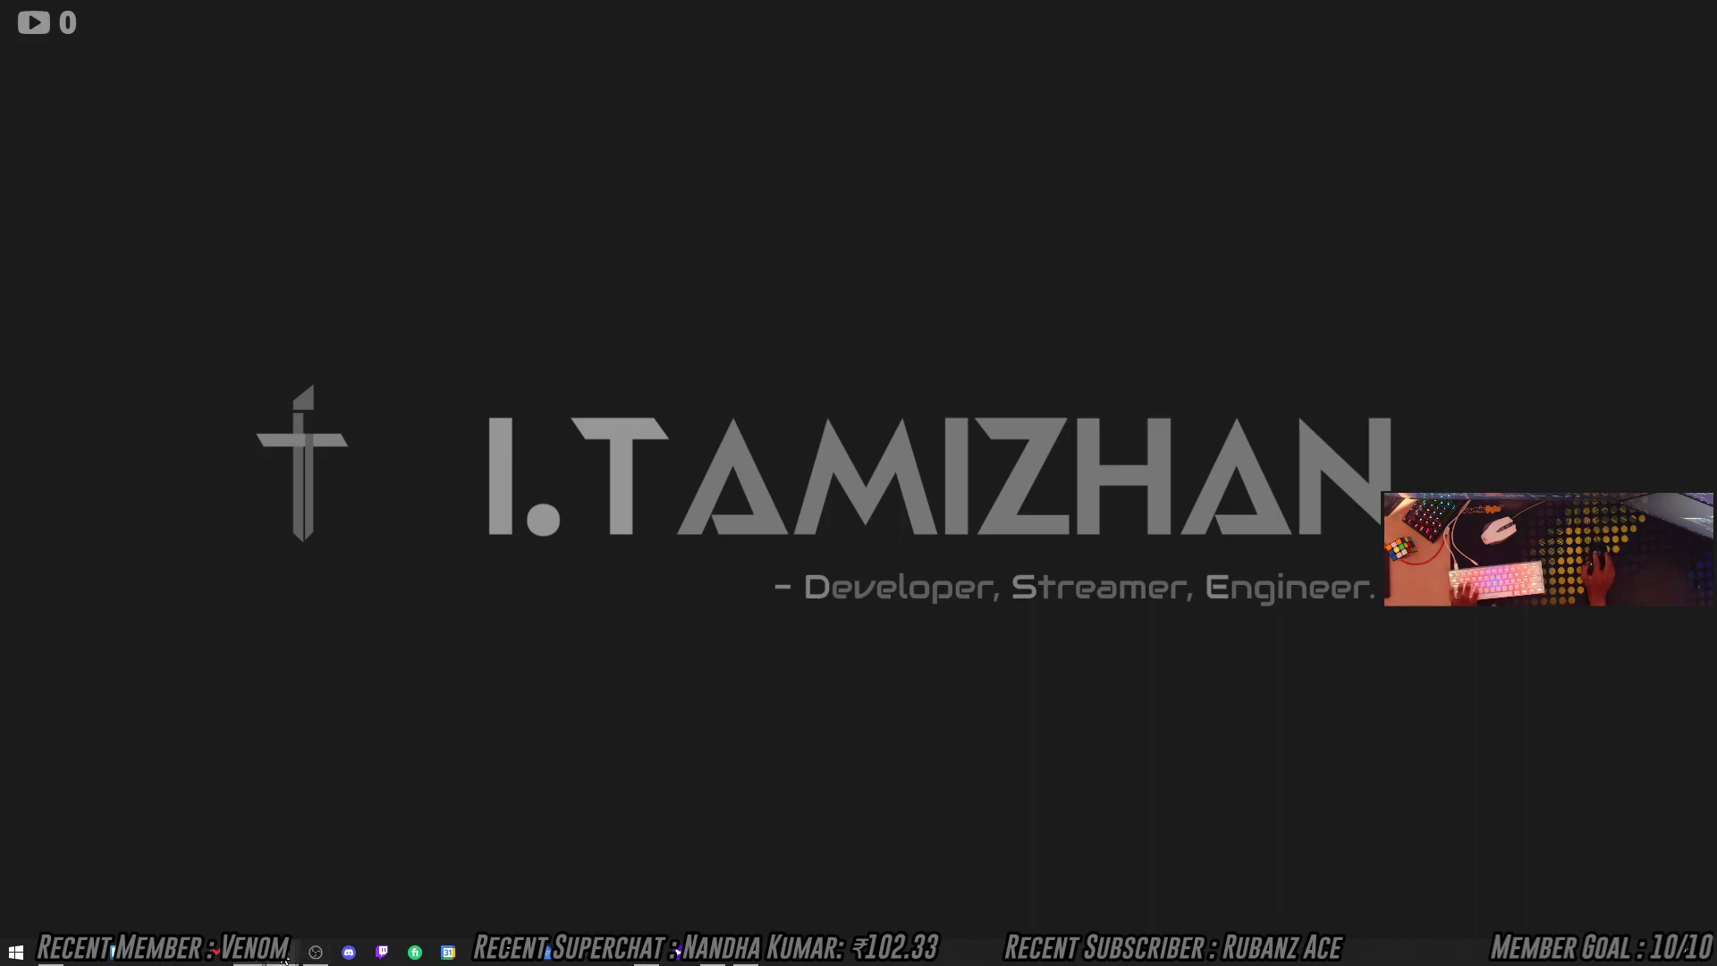
# Extract testdisk-7.2-WIP.win.zip in Downloads to its own folder and open the testdisk-7.2-WIP folder inside it.
pyautogui.moveTo(283, 952)
pyautogui.click(281, 867)
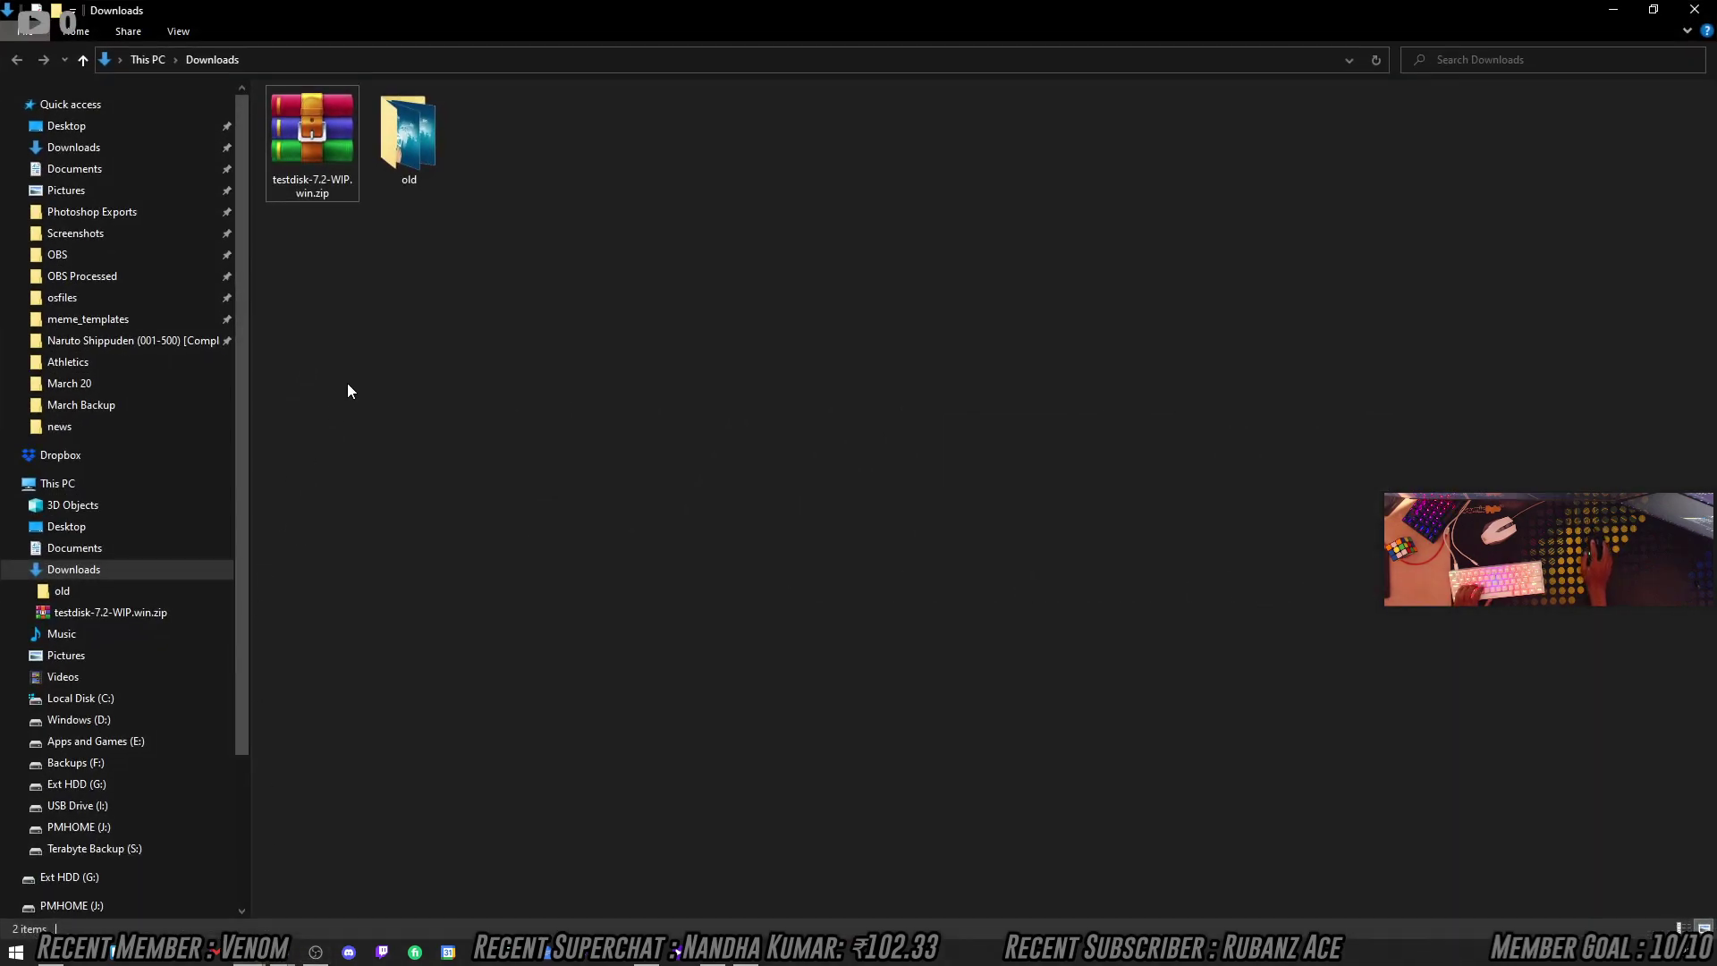
pyautogui.click(314, 155)
pyautogui.rightClick(314, 155)
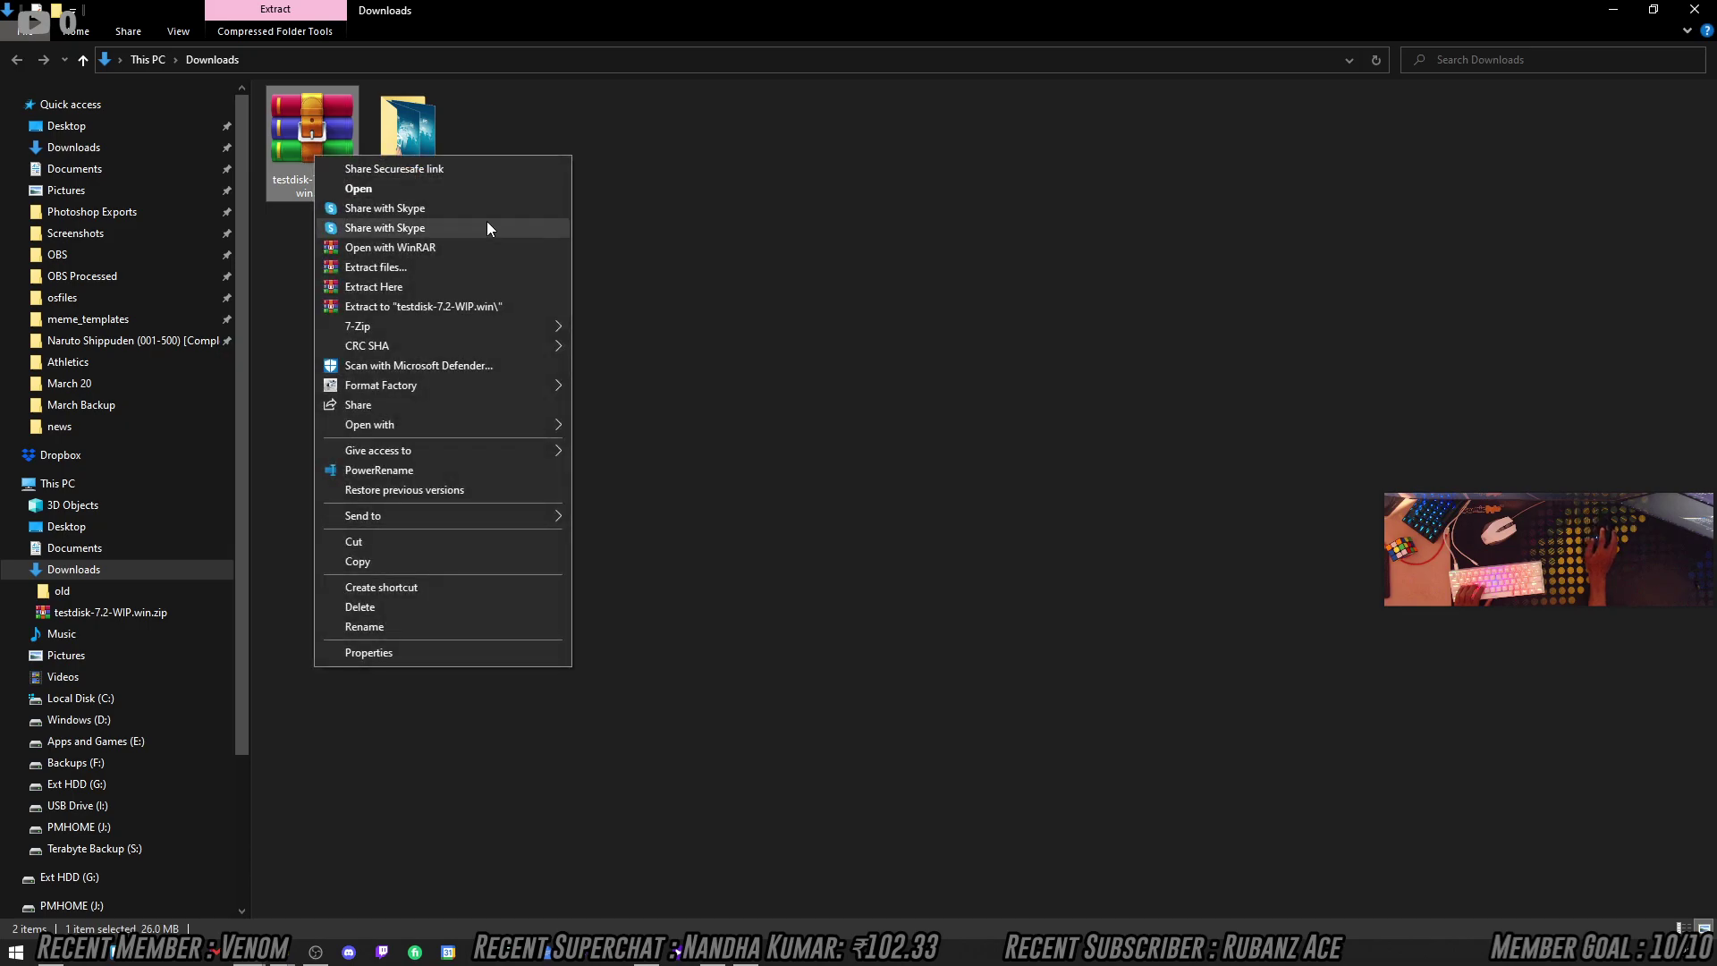
pyautogui.click(437, 304)
pyautogui.doubleClick(525, 128)
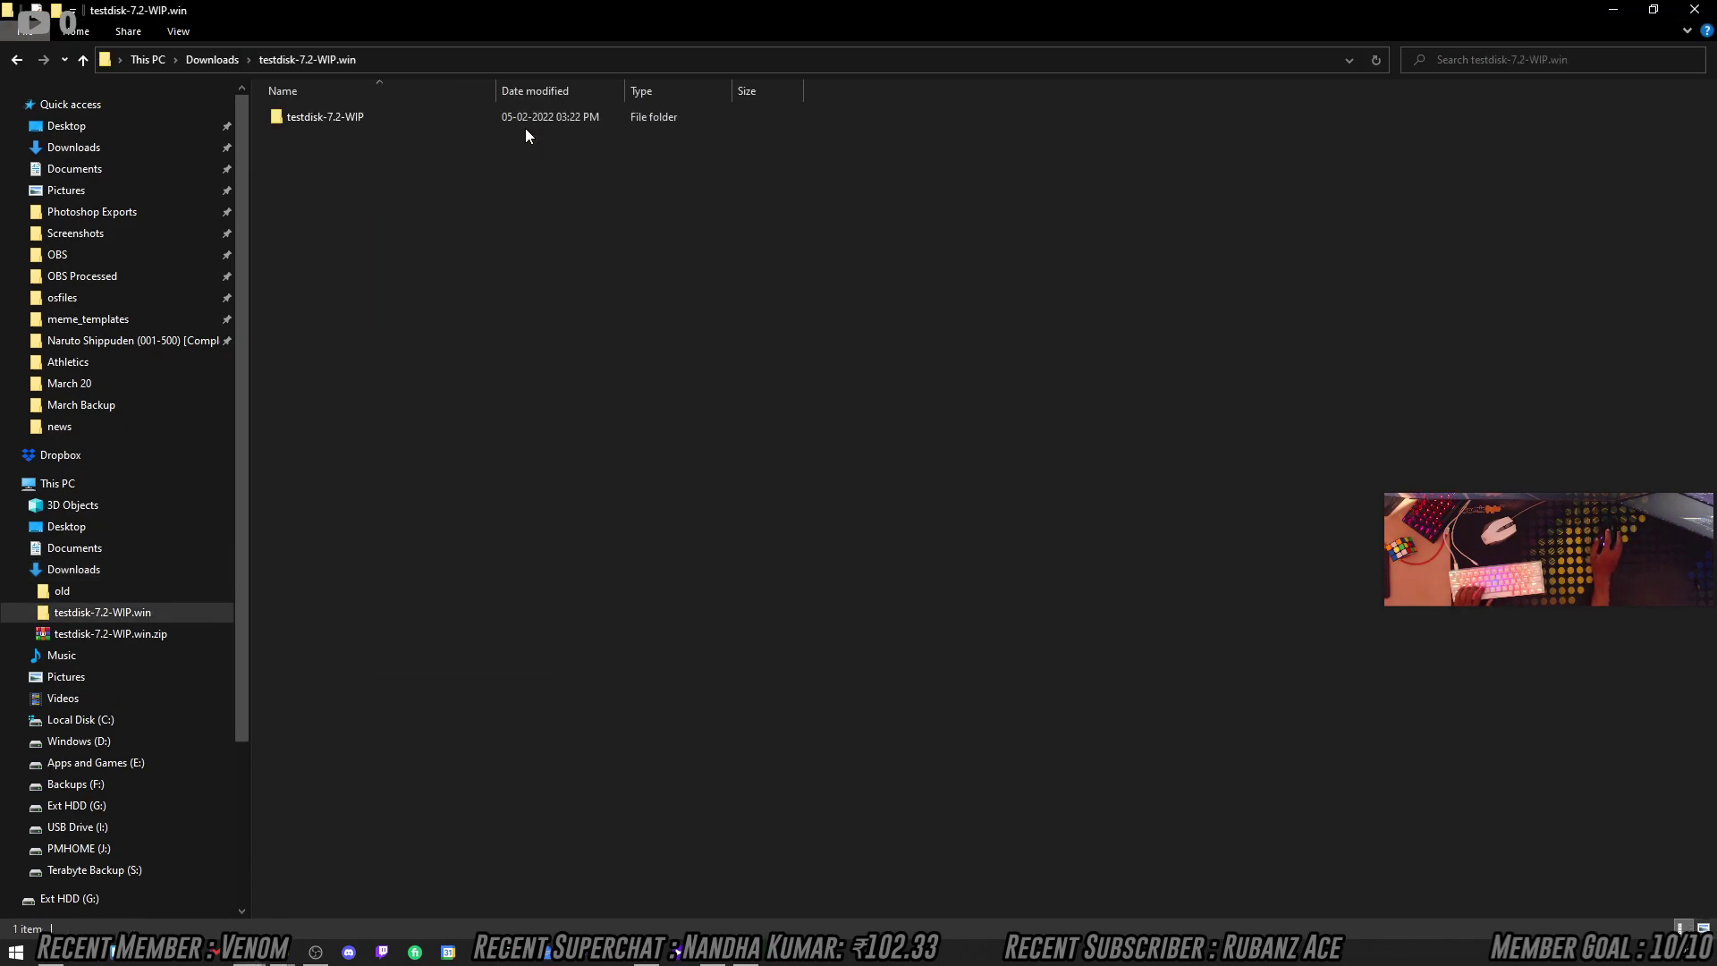
pyautogui.doubleClick(334, 115)
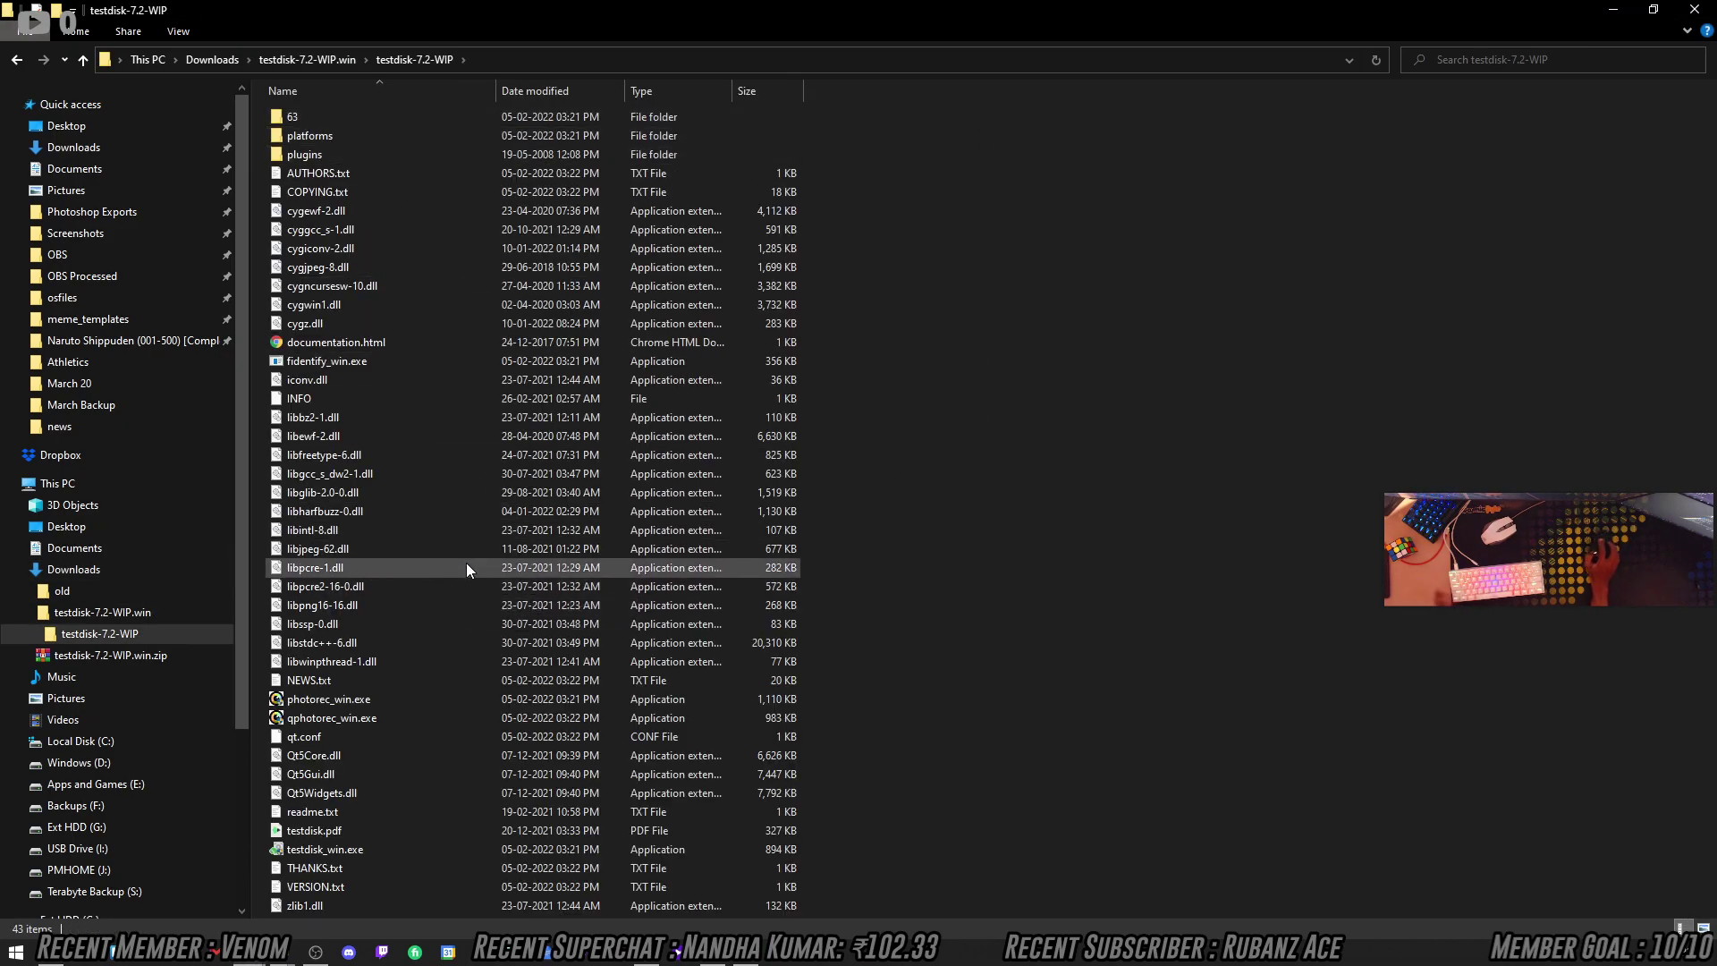
# Create a new folder named "recovered" inside the testdisk-7.2-WIP folder.
pyautogui.rightClick(874, 287)
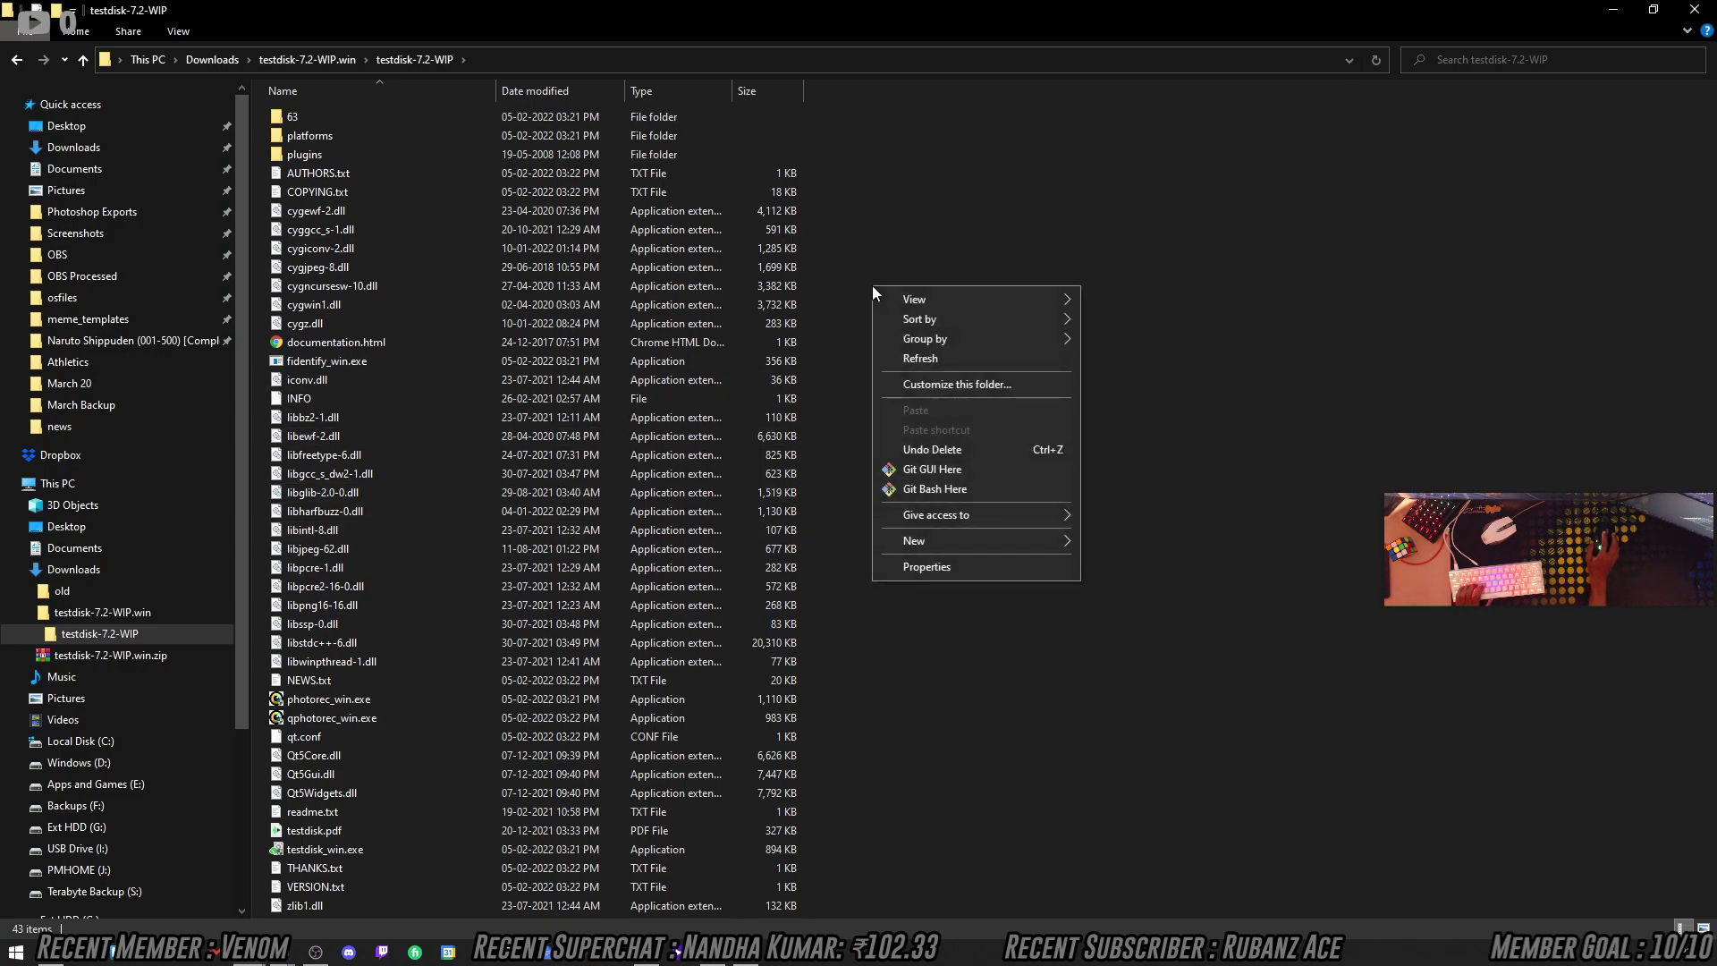
pyautogui.moveTo(1007, 539)
pyautogui.click(1191, 541)
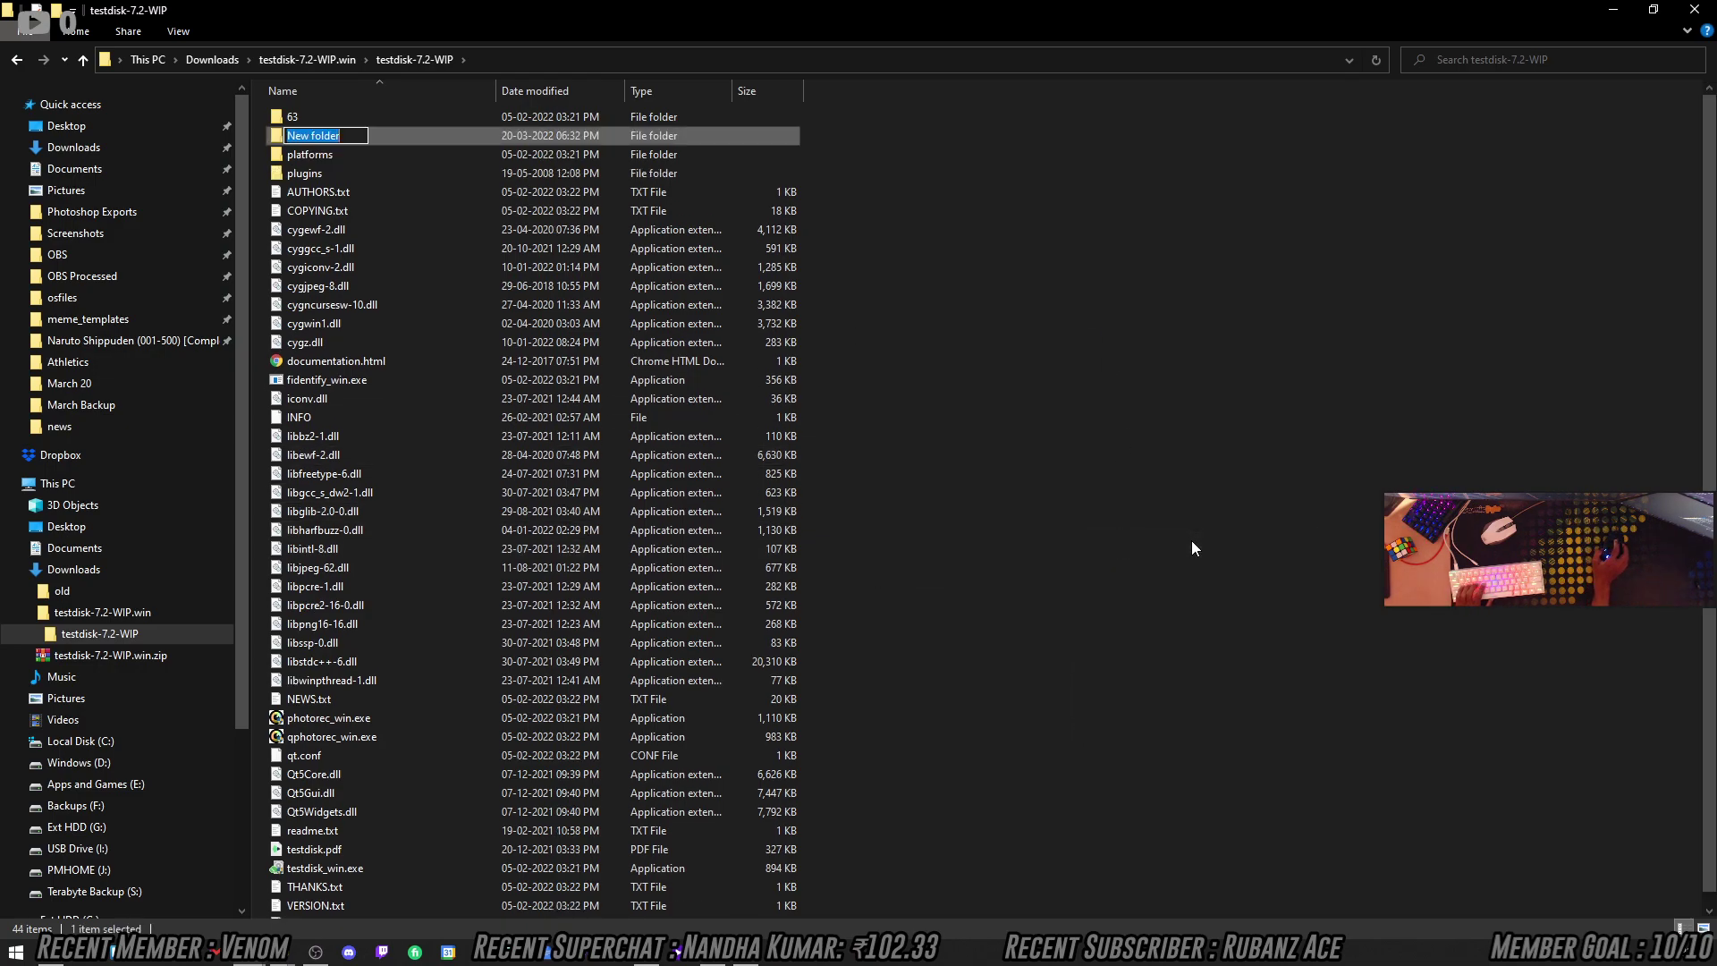
pyautogui.write('recover')
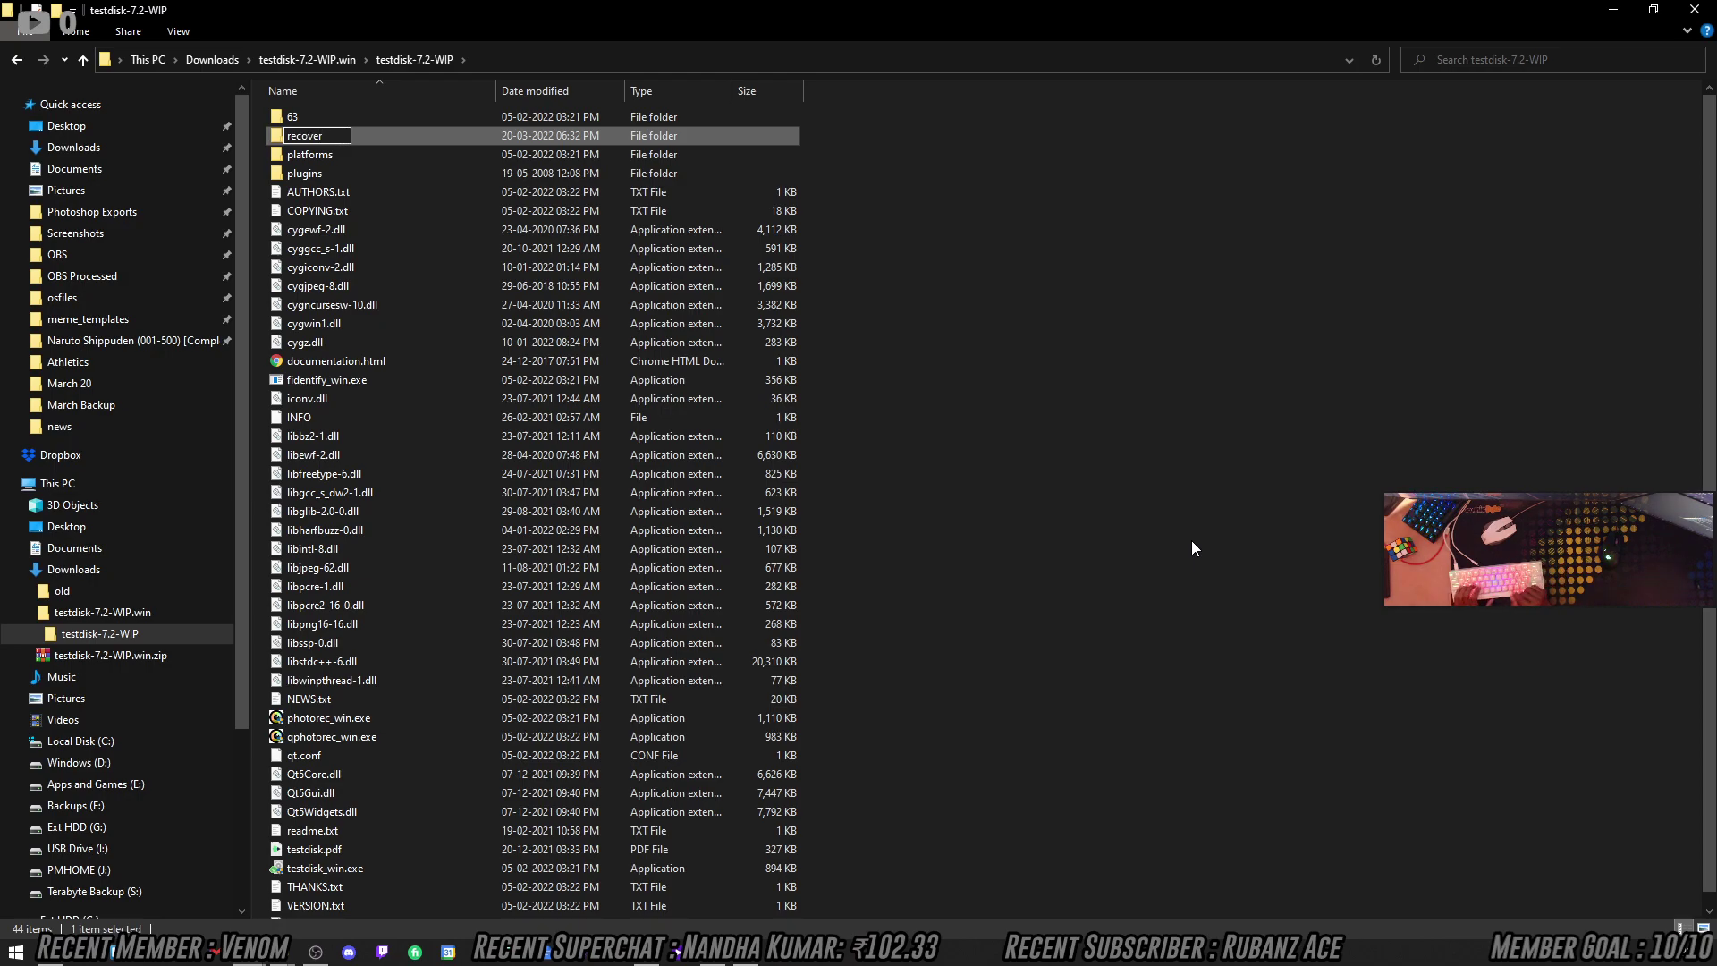
pyautogui.write('ed')
pyautogui.press('Return')
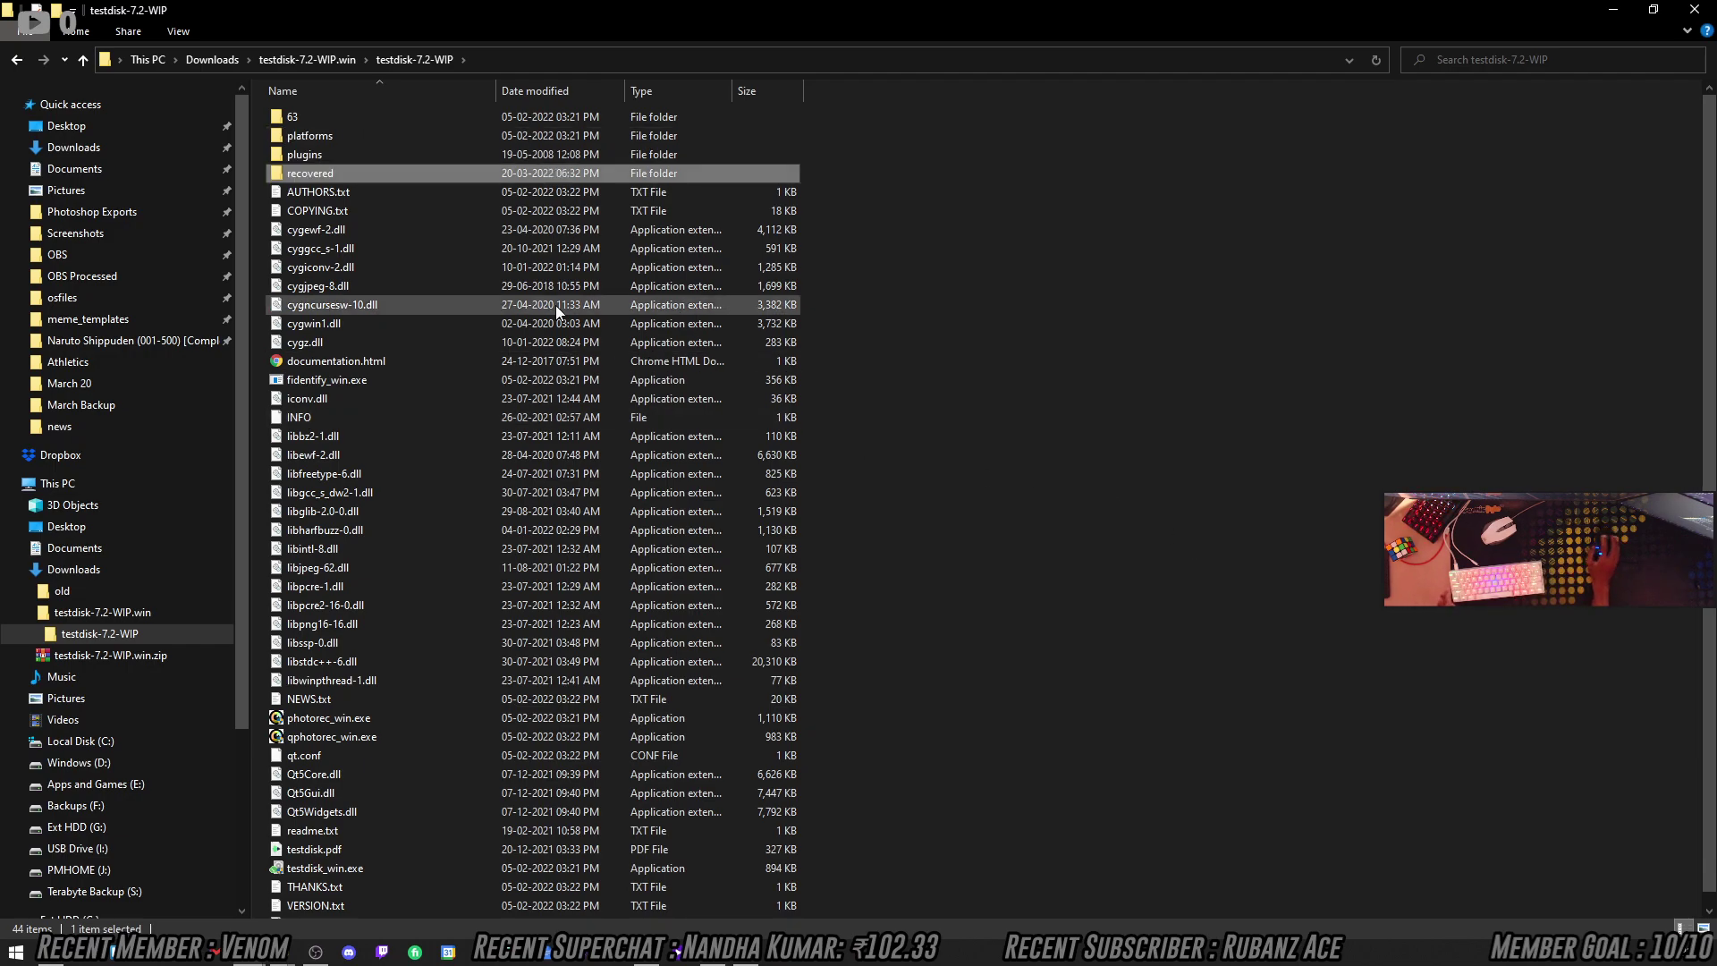
# Launch testdisk_win.exe and choose No Log so that nothing is recorded.
pyautogui.scroll(-1, 447, 421)
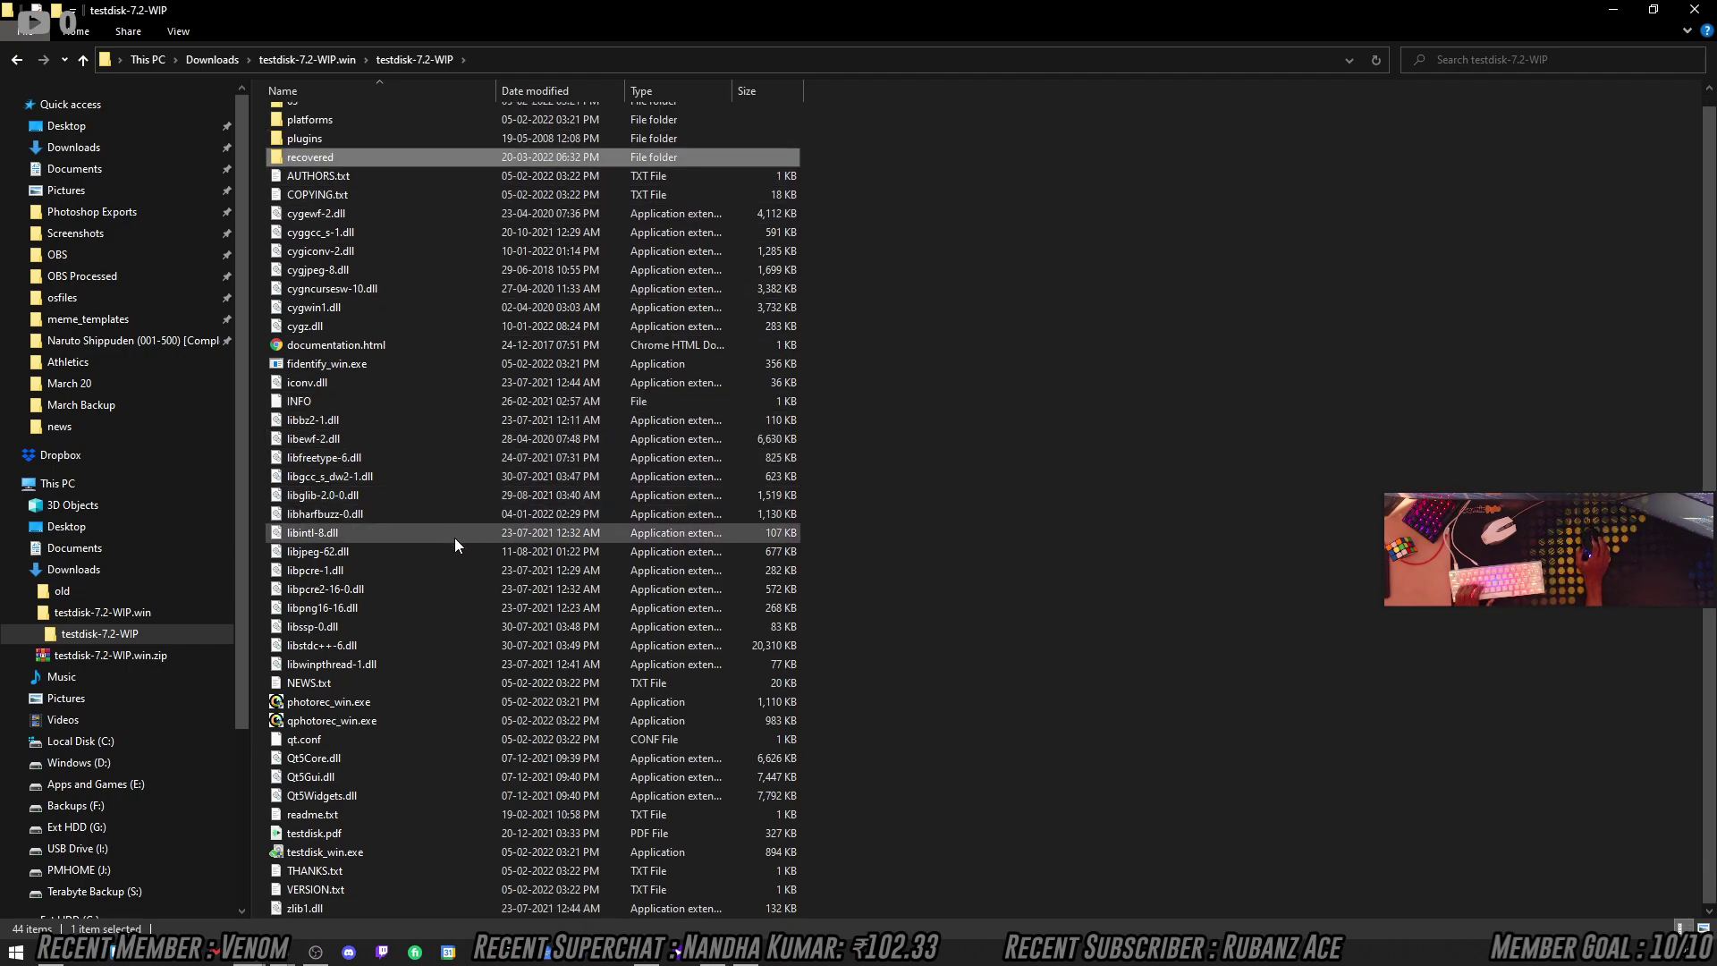
pyautogui.click(340, 854)
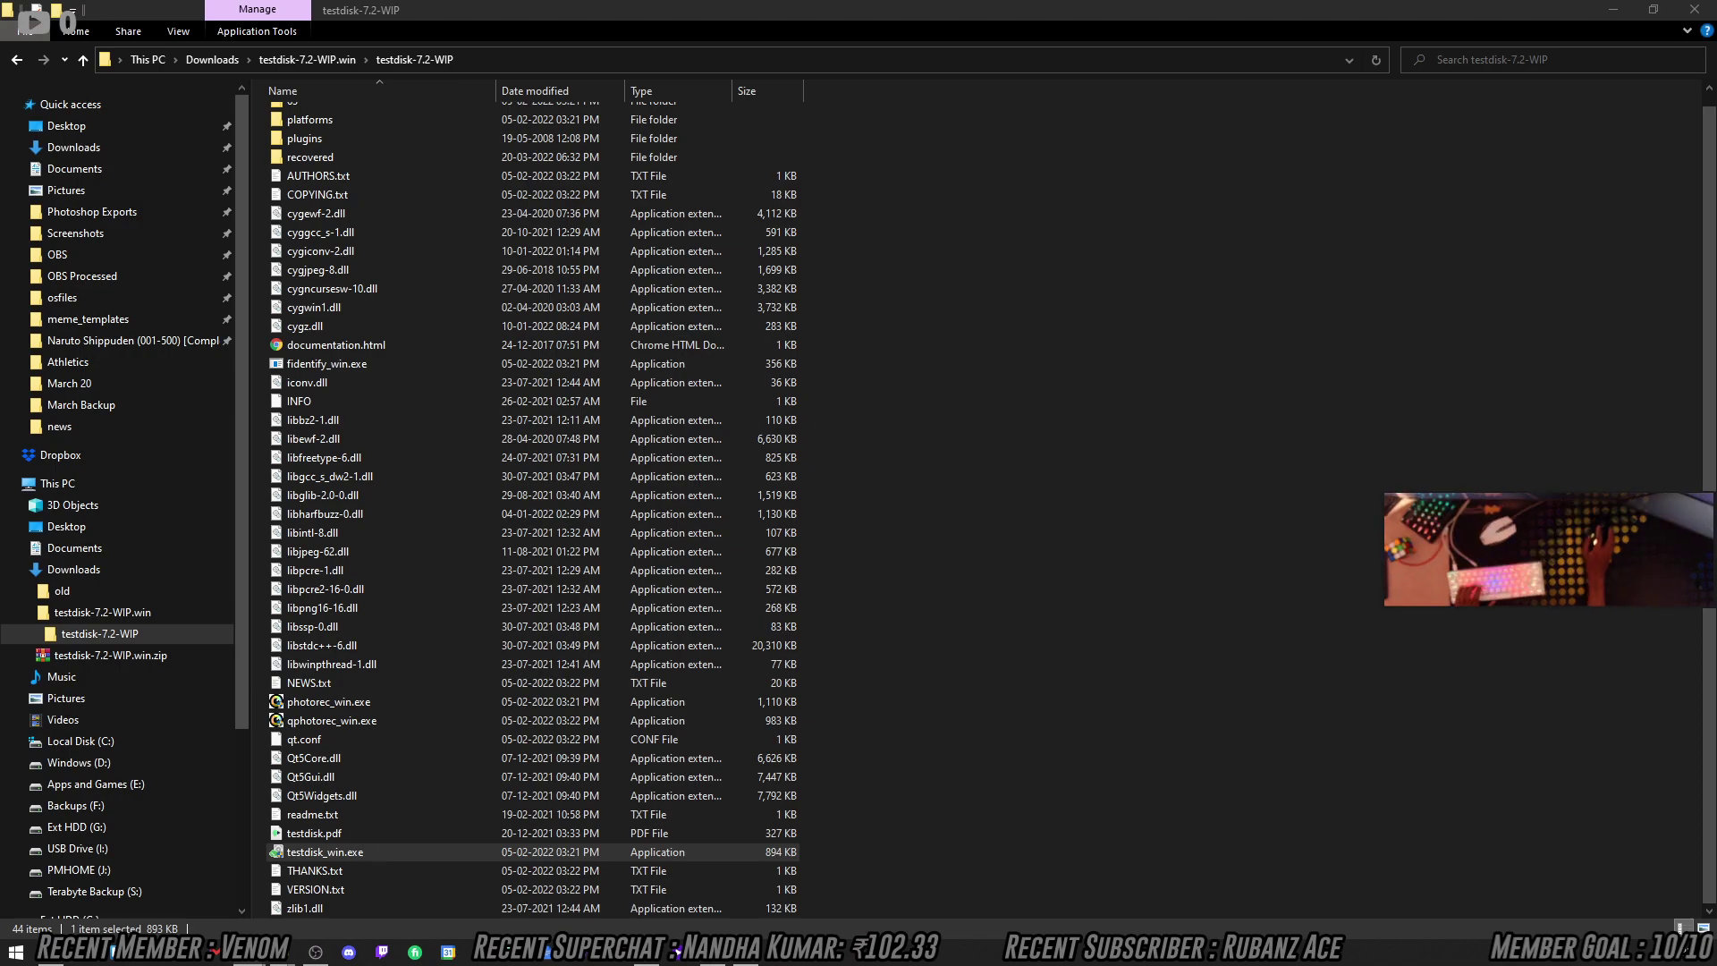
pyautogui.press('Return')
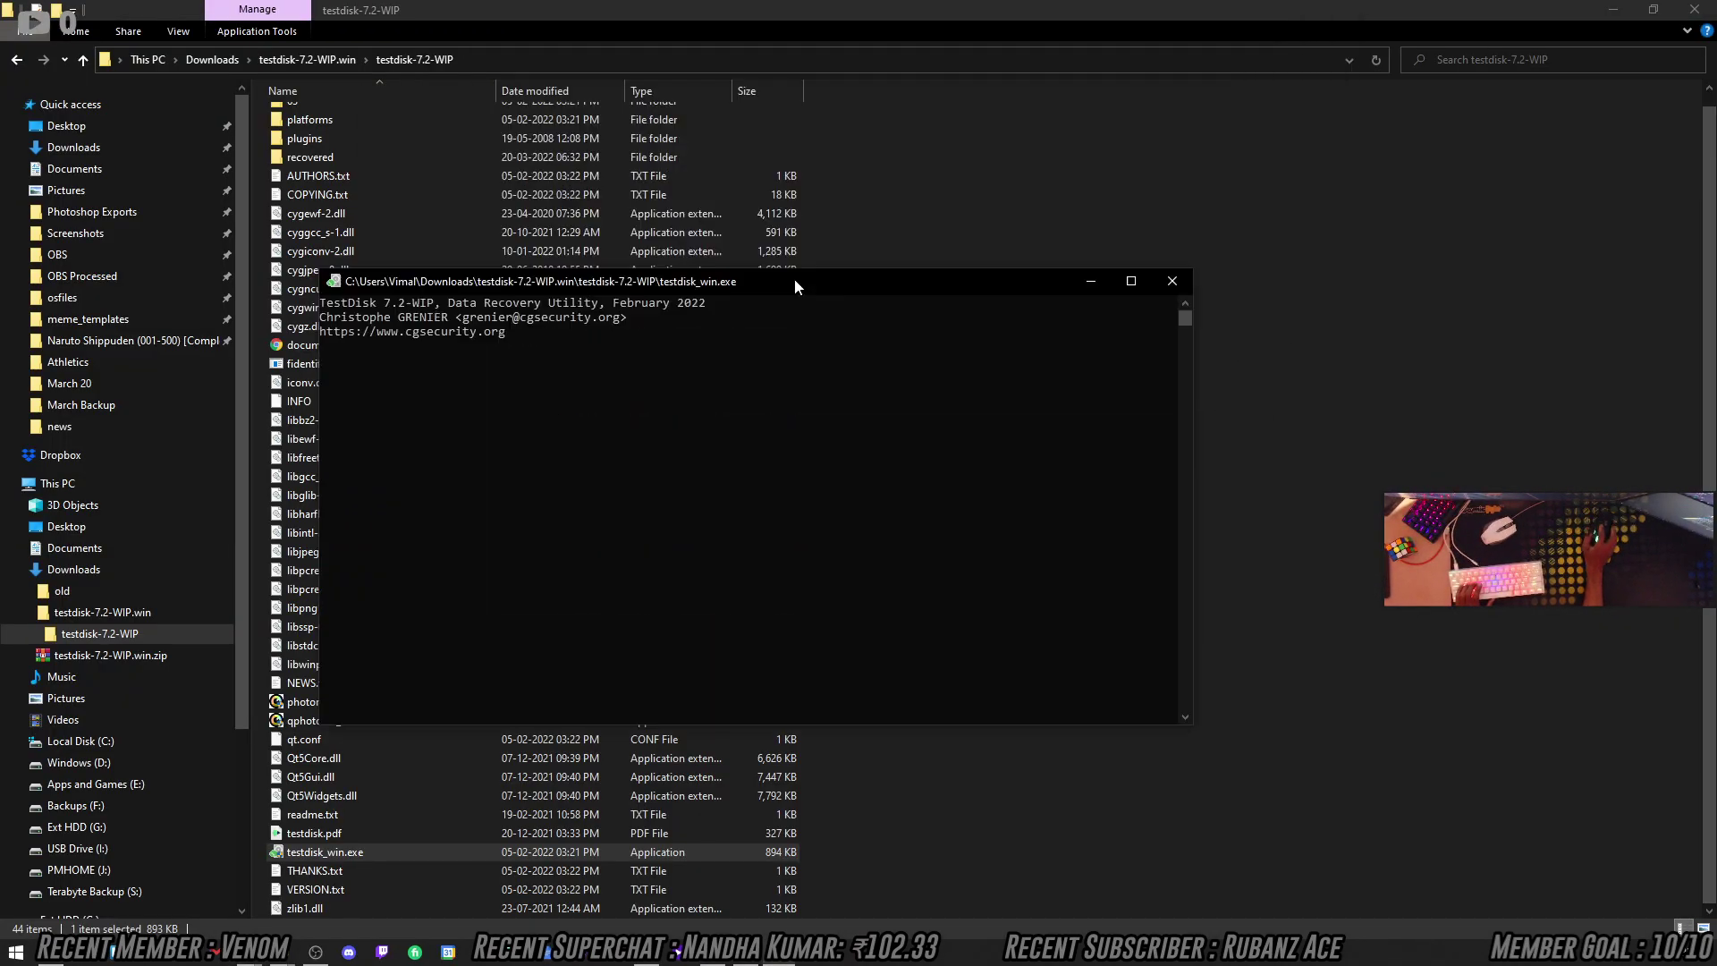
pyautogui.click(710, 490)
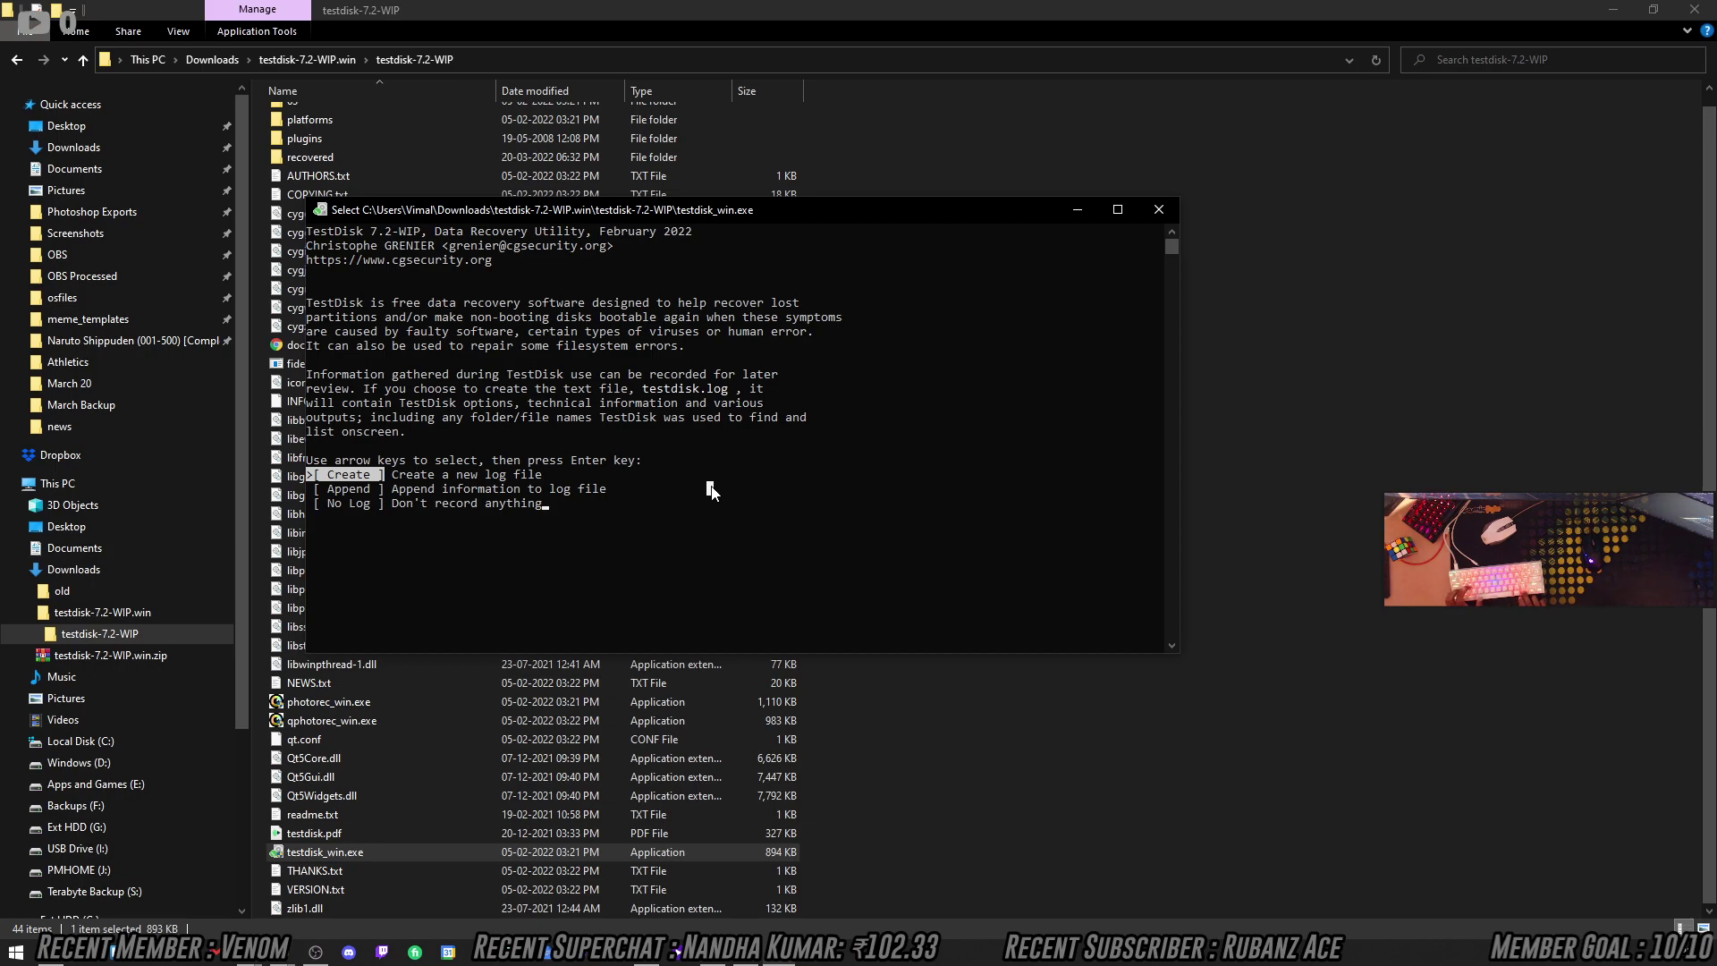
pyautogui.press('Down')
pyautogui.press('Down')
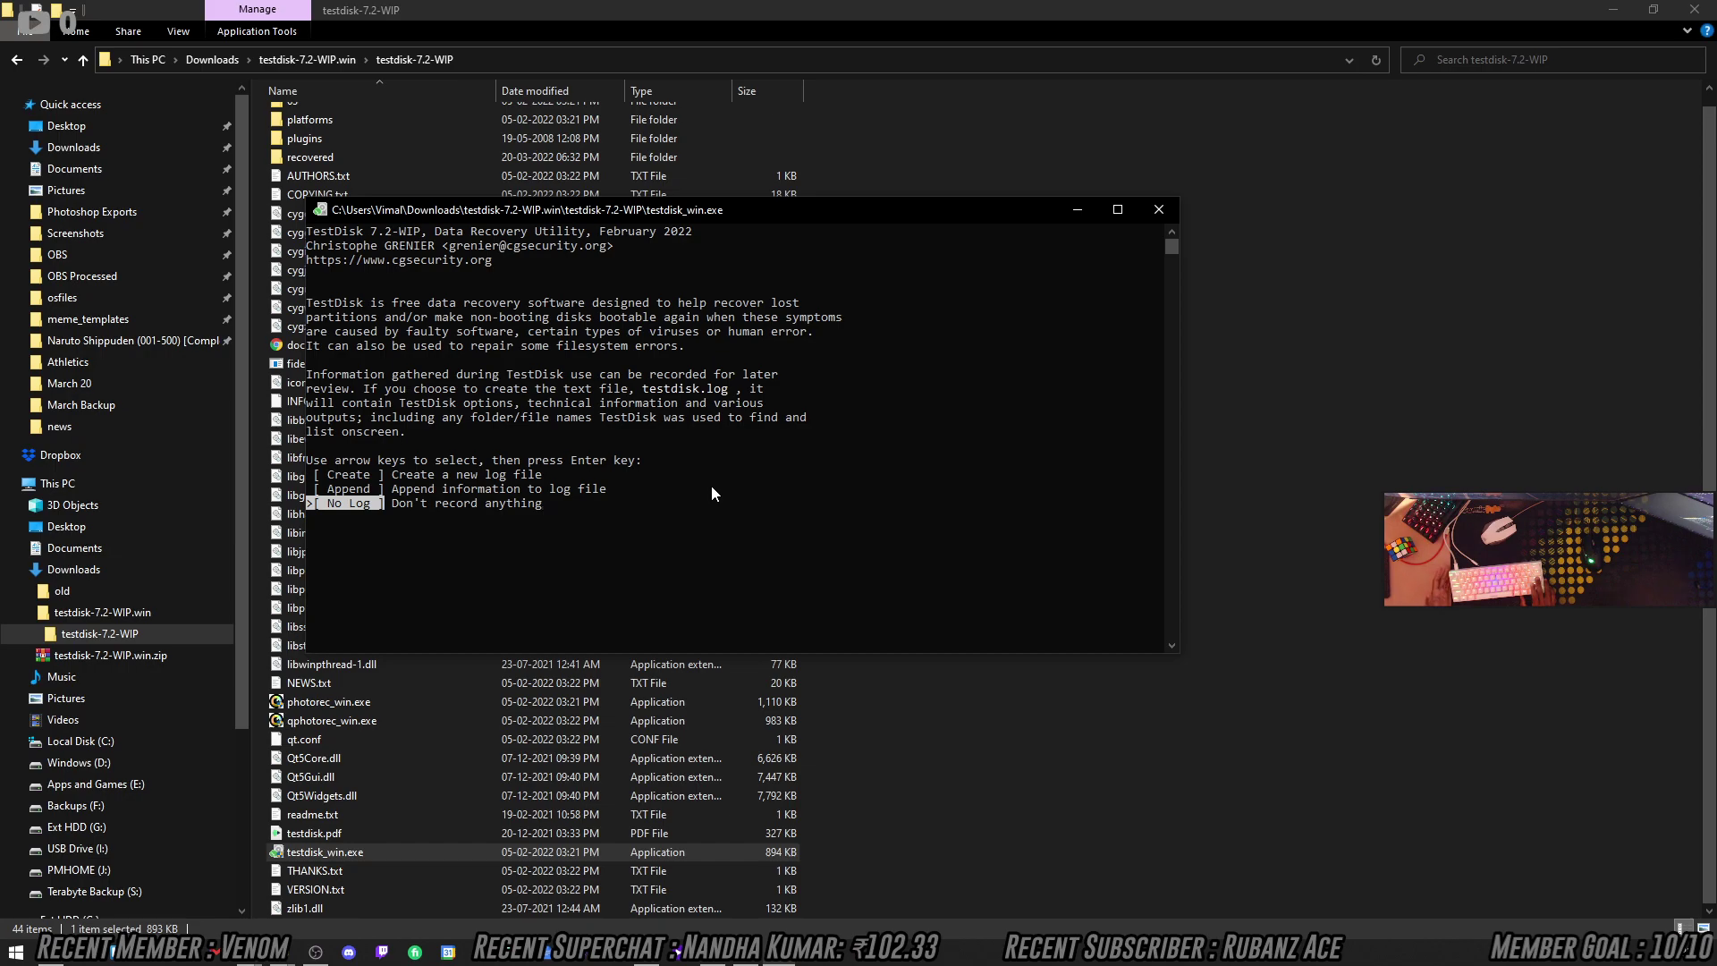
pyautogui.press('Return')
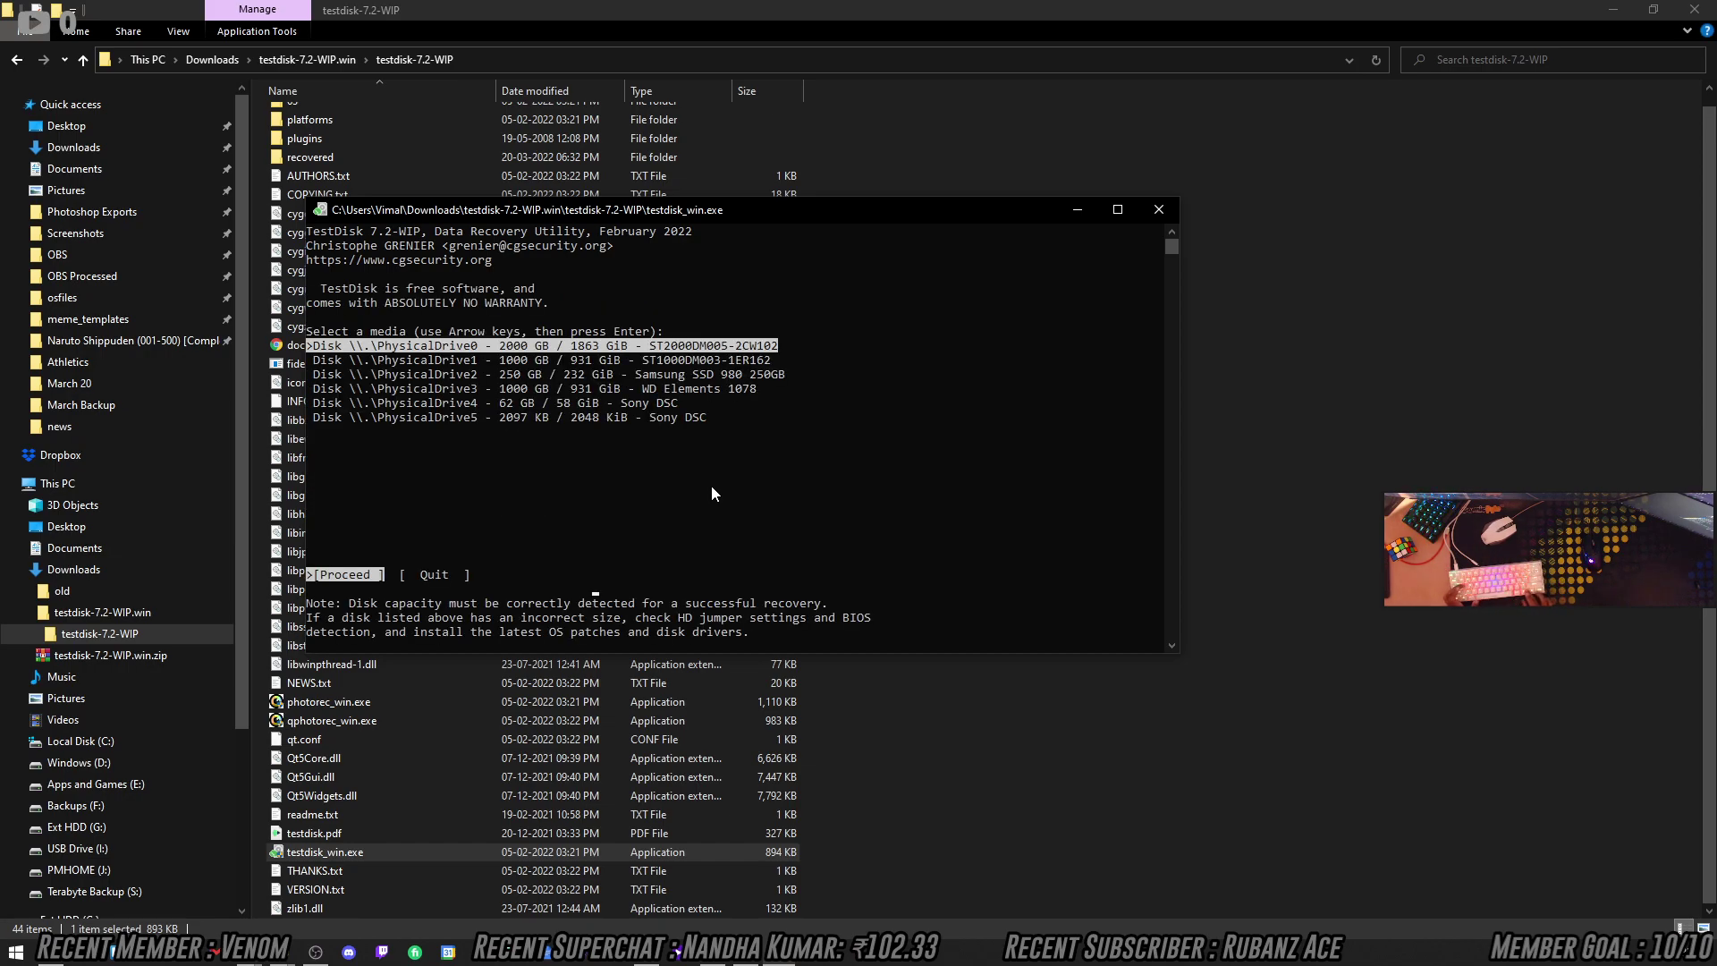
# Choose the 62 GB Sony DSC disk (PhysicalDrive4) and accept the Intel partition table type.
pyautogui.press('Down')
pyautogui.press('Down')
pyautogui.press('Down')
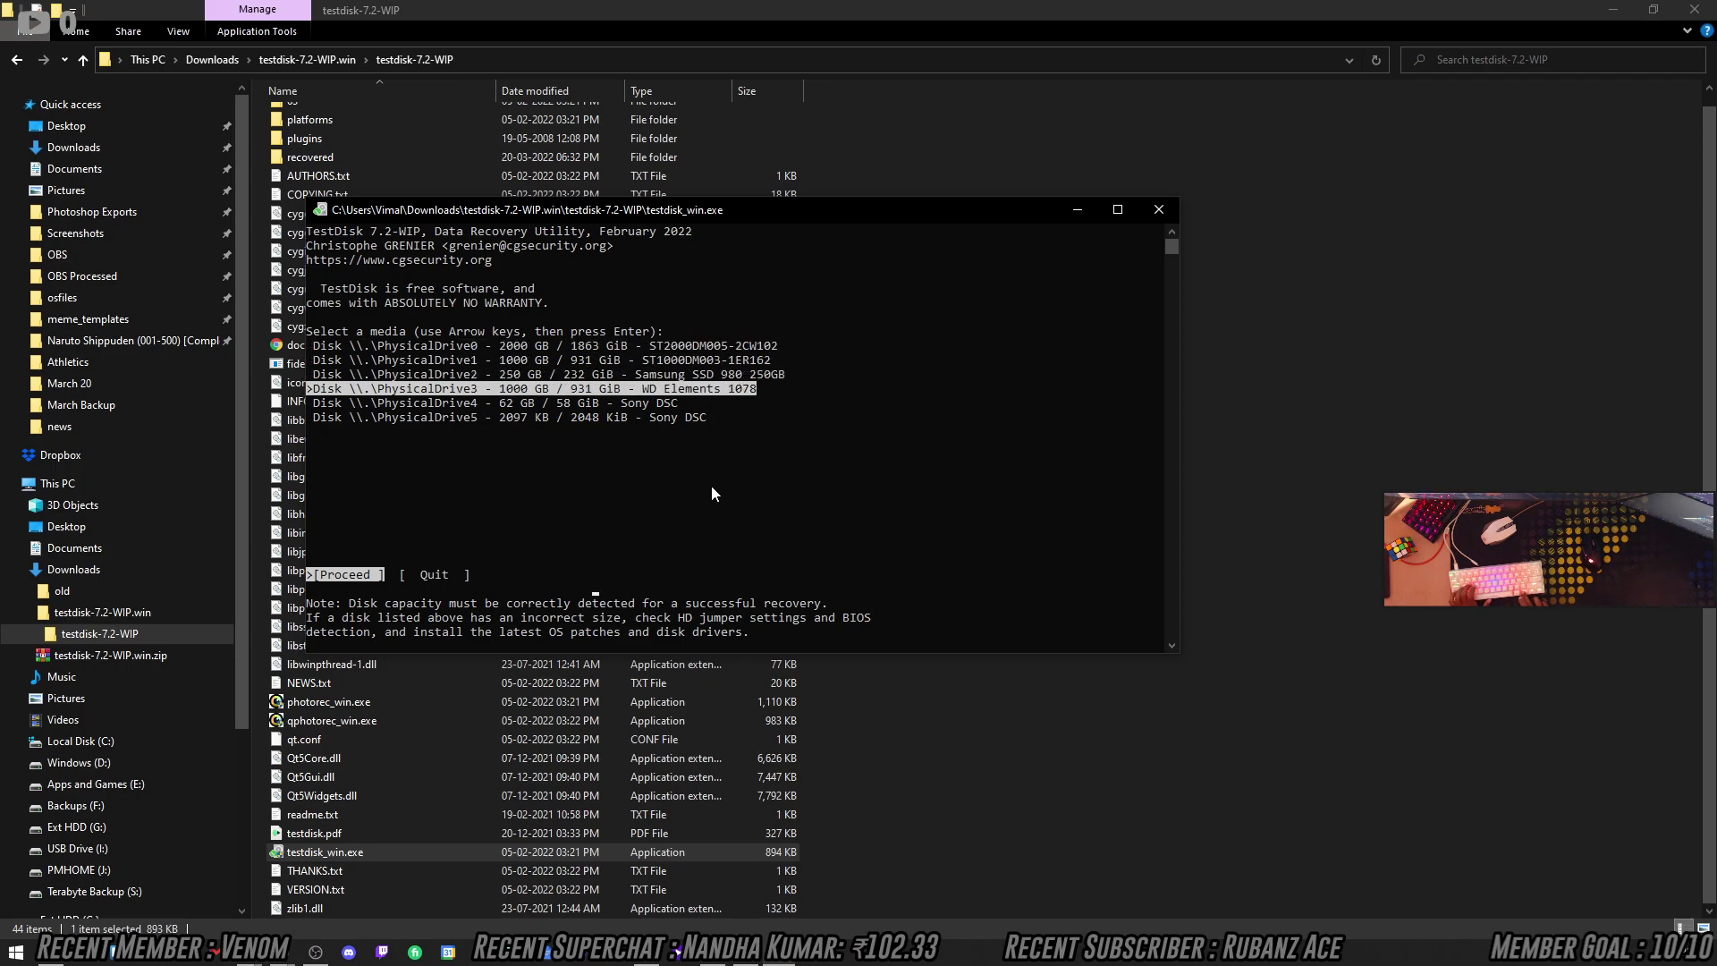
pyautogui.press('Down')
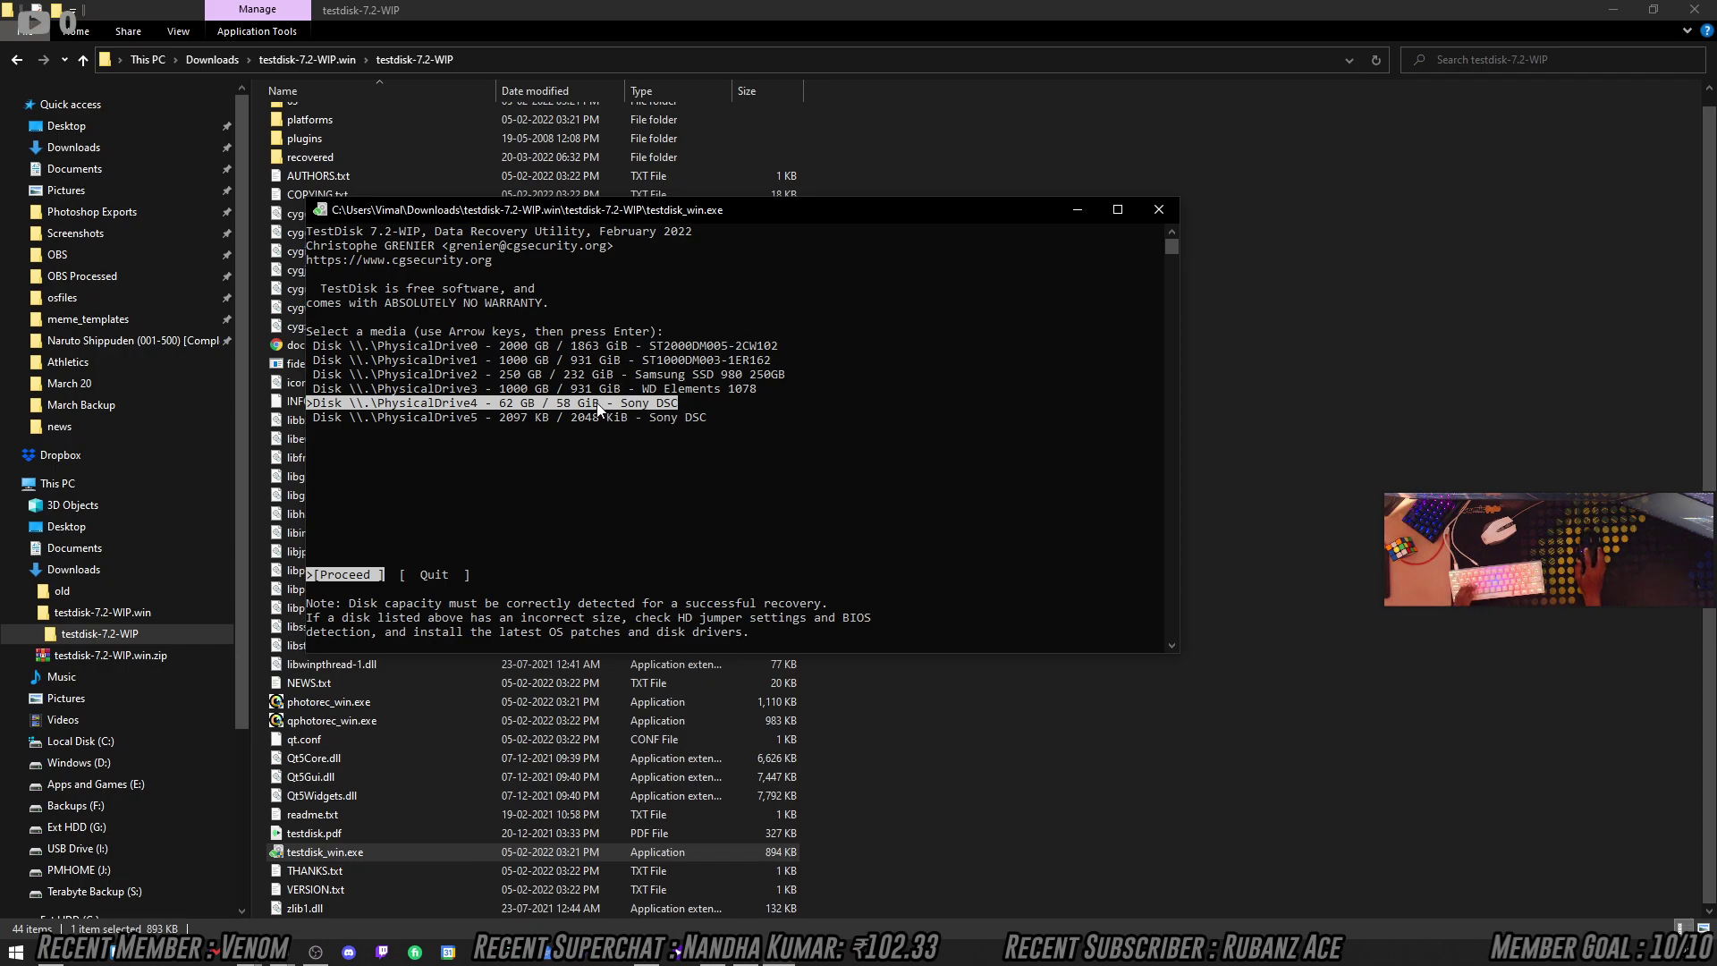
pyautogui.press('Return')
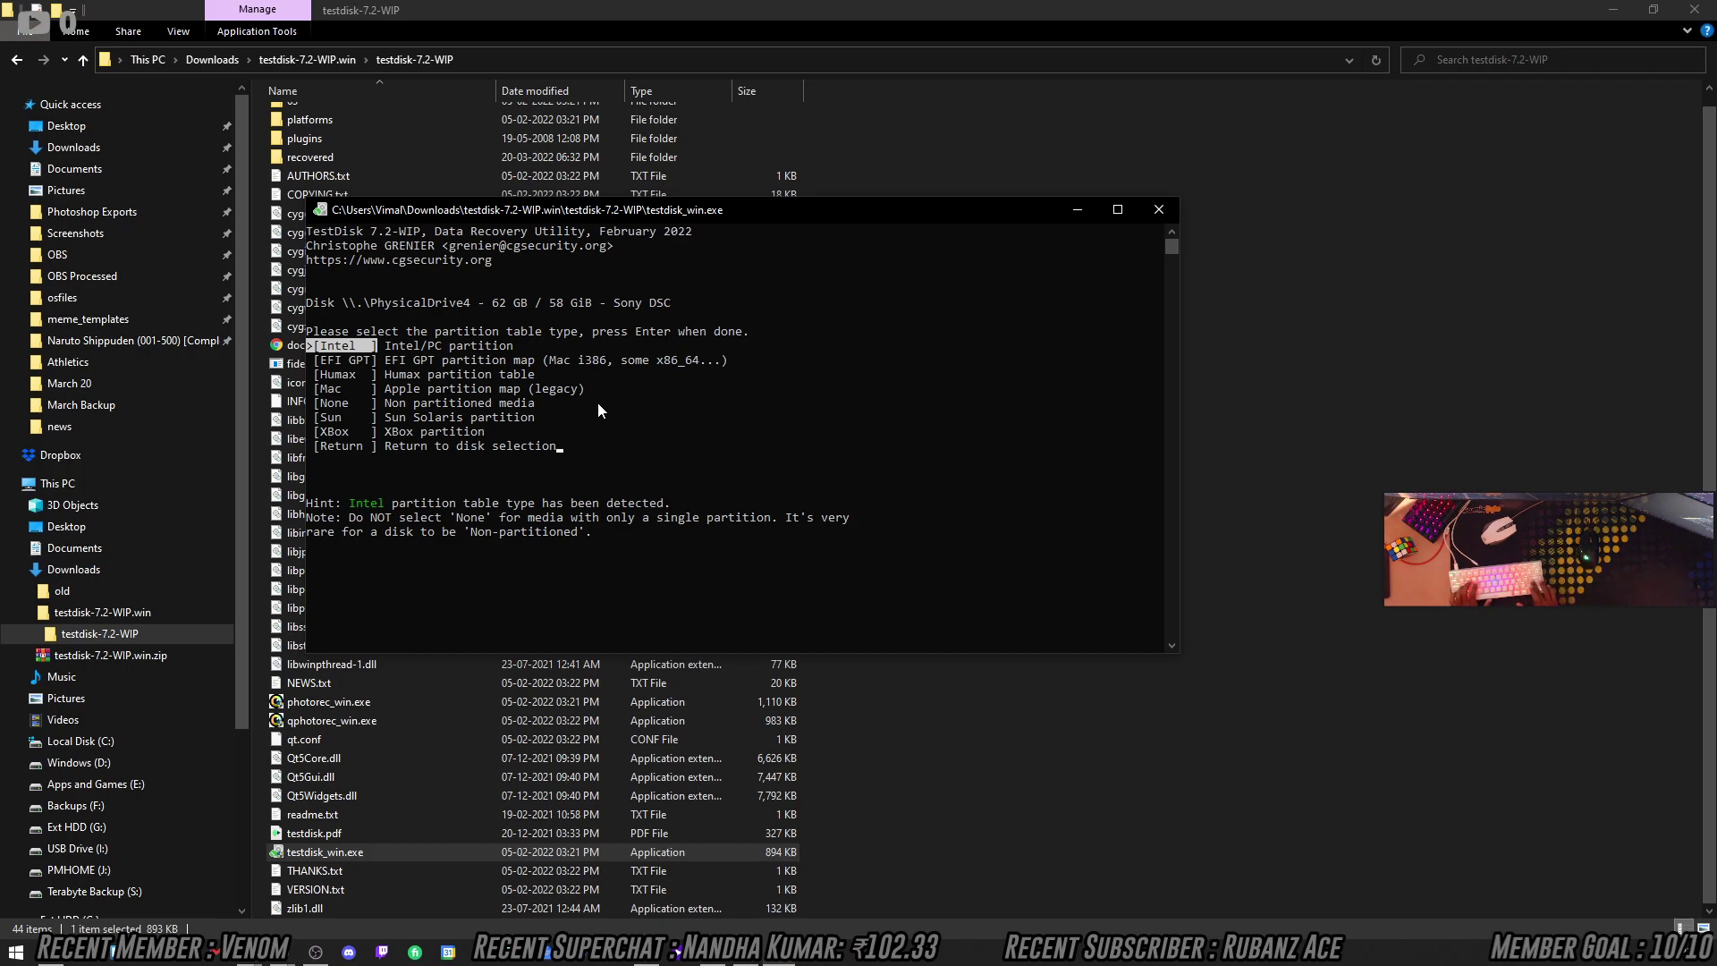
pyautogui.press('Return')
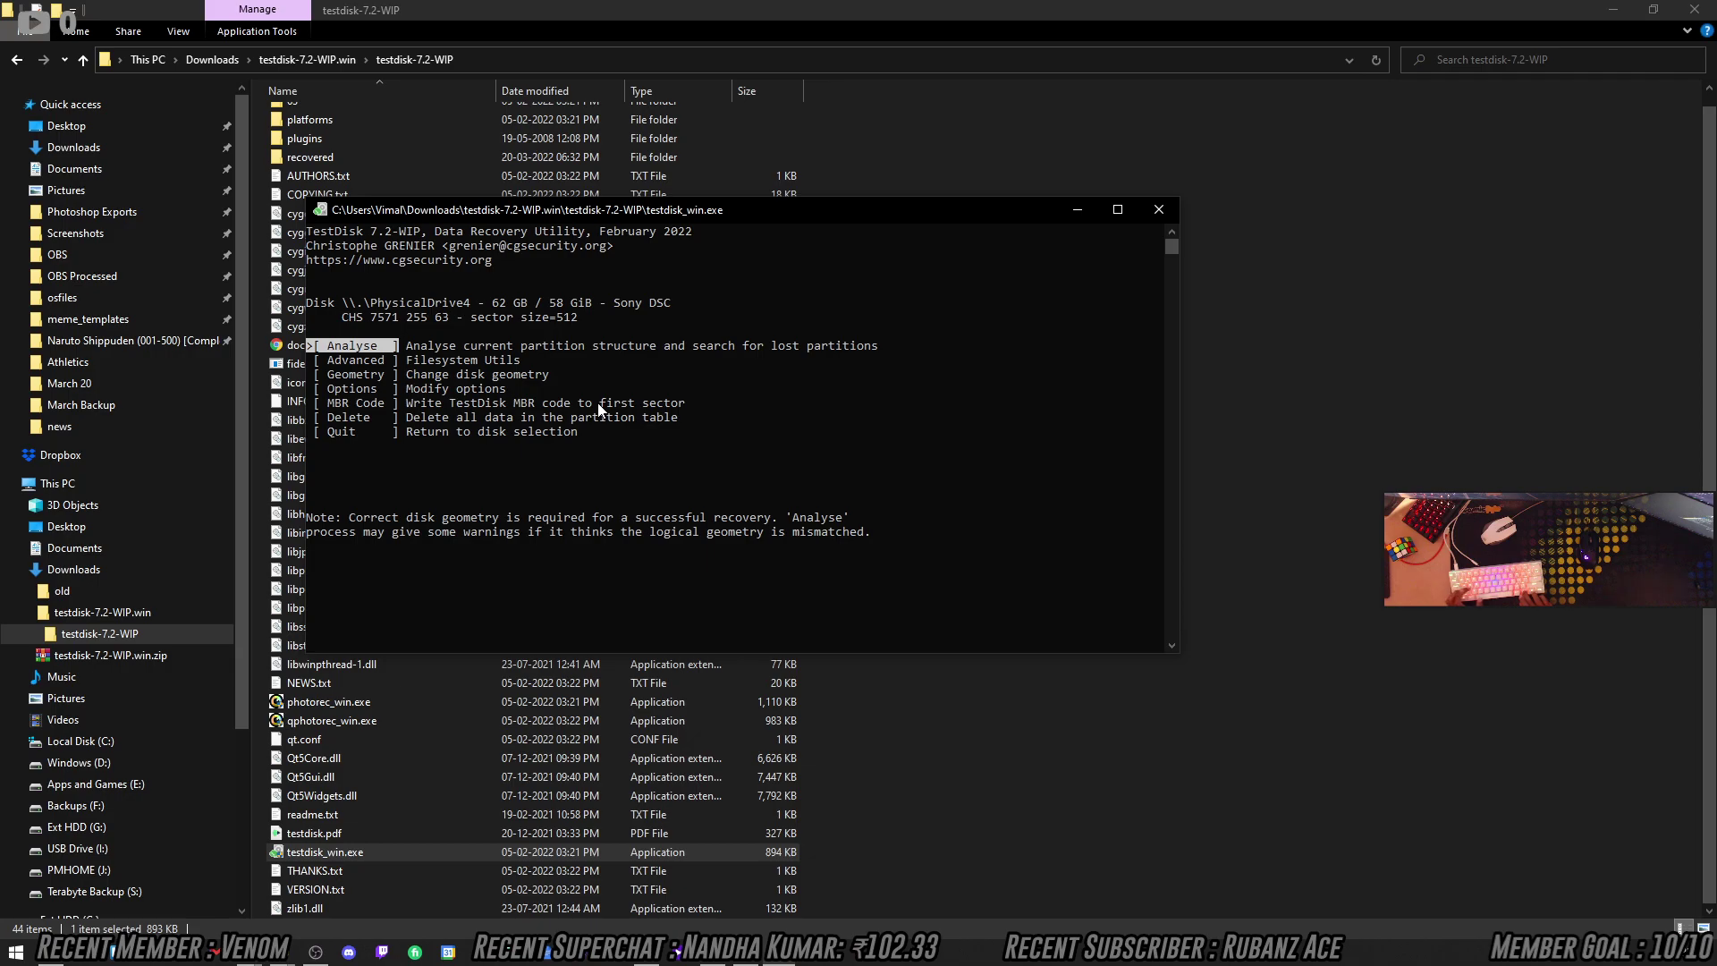
# Enter the Advanced filesystem utilities and run Undelete on the HPFS - NTFS partition.
pyautogui.press('Down')
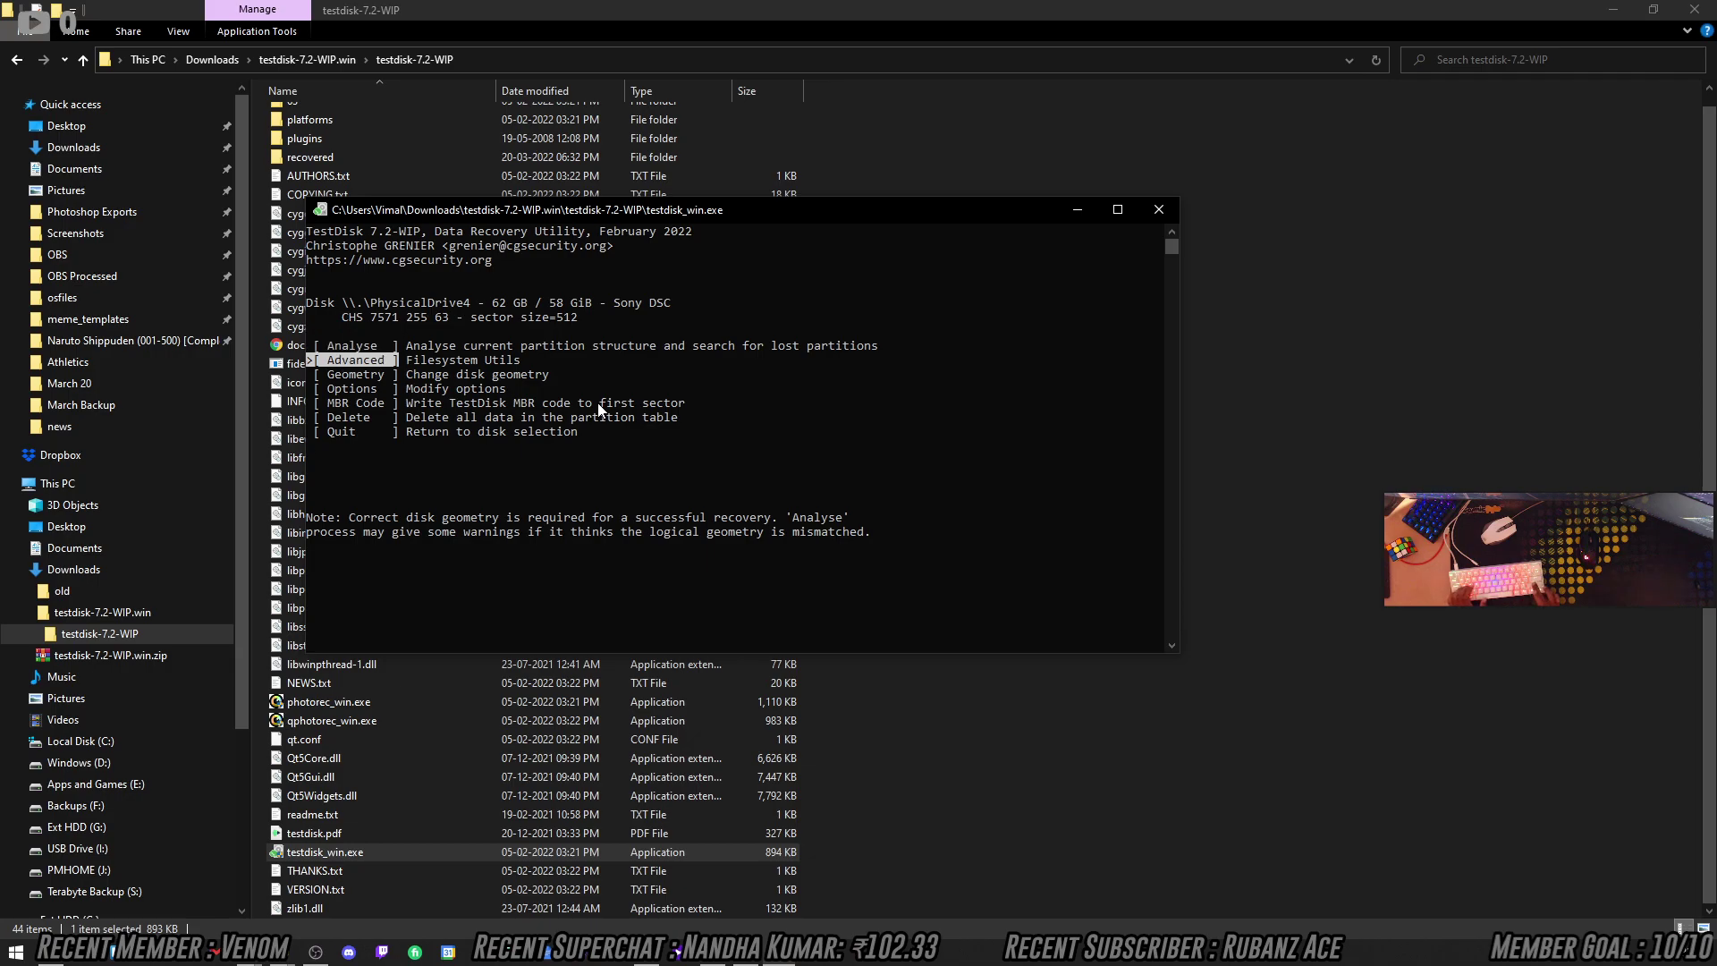
pyautogui.press('Return')
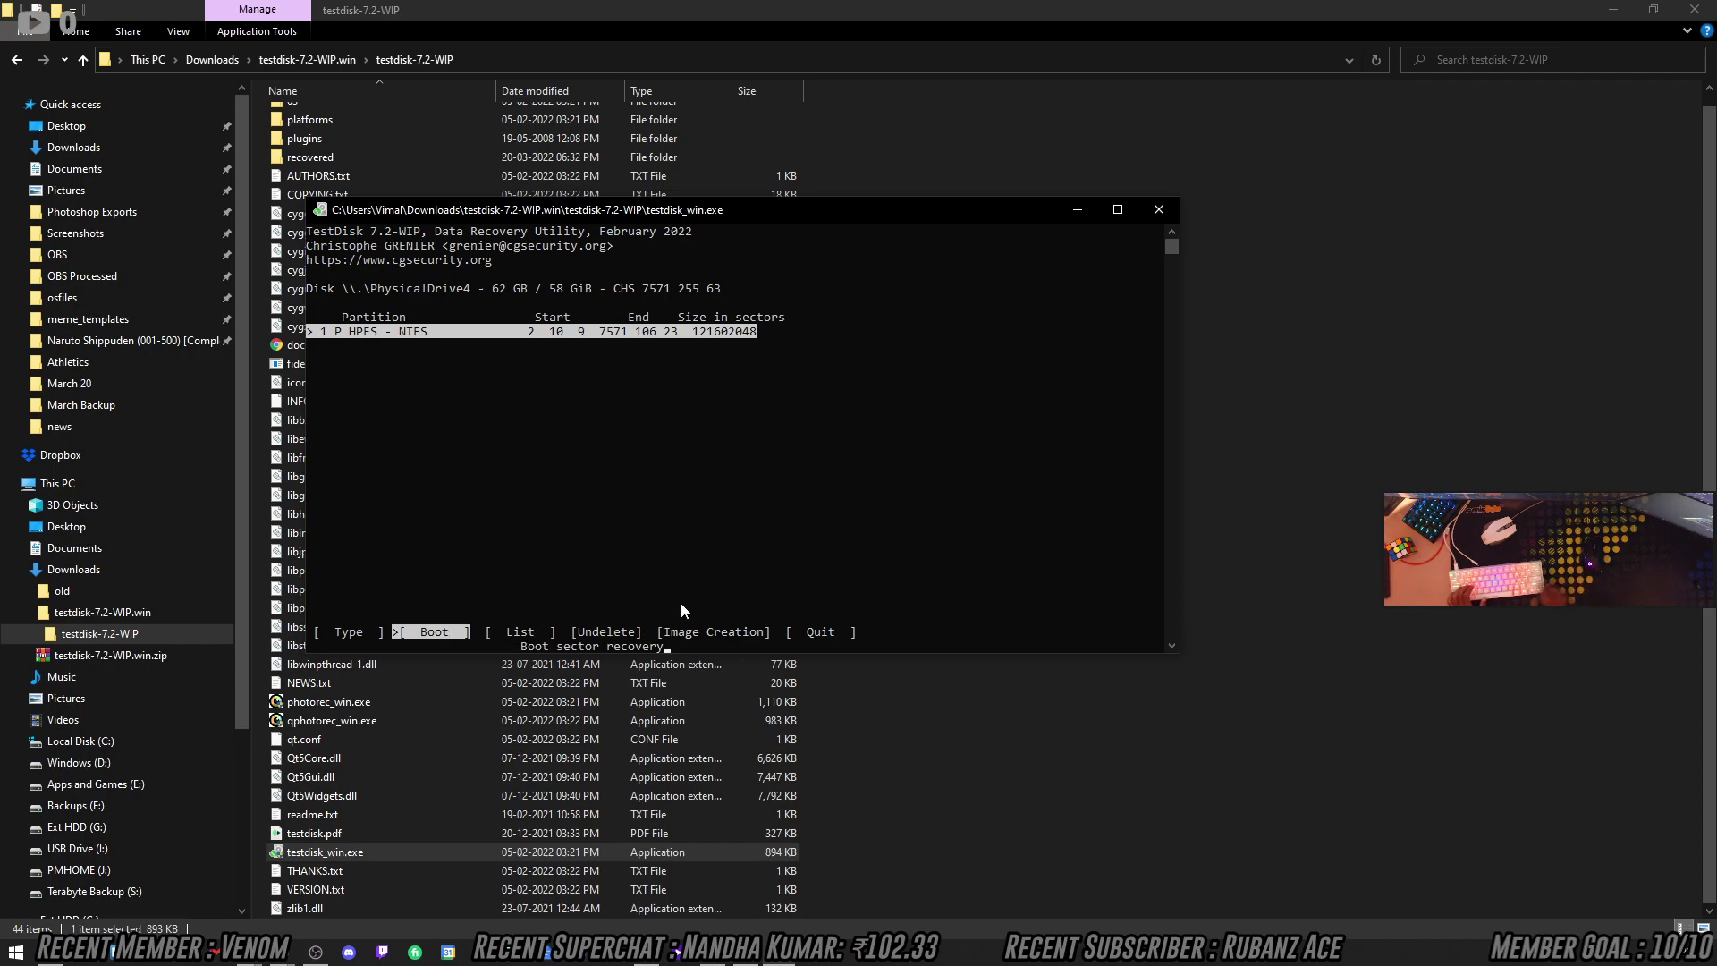
pyautogui.press('Right')
pyautogui.press('Right')
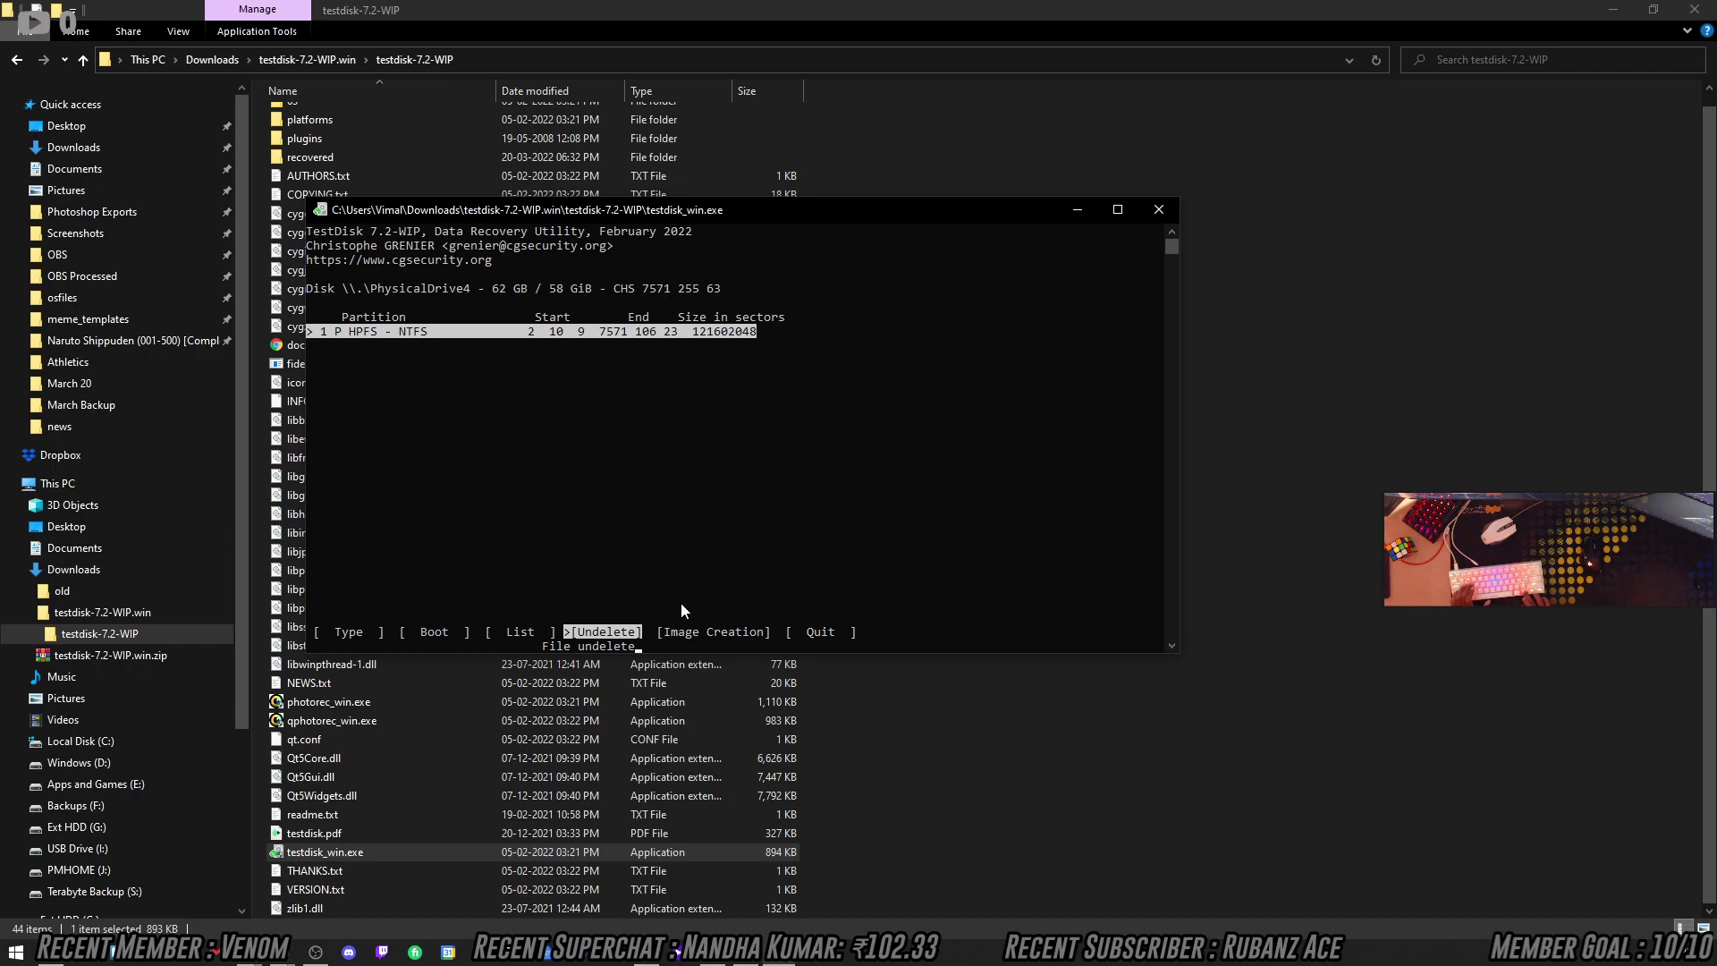
pyautogui.press('Return')
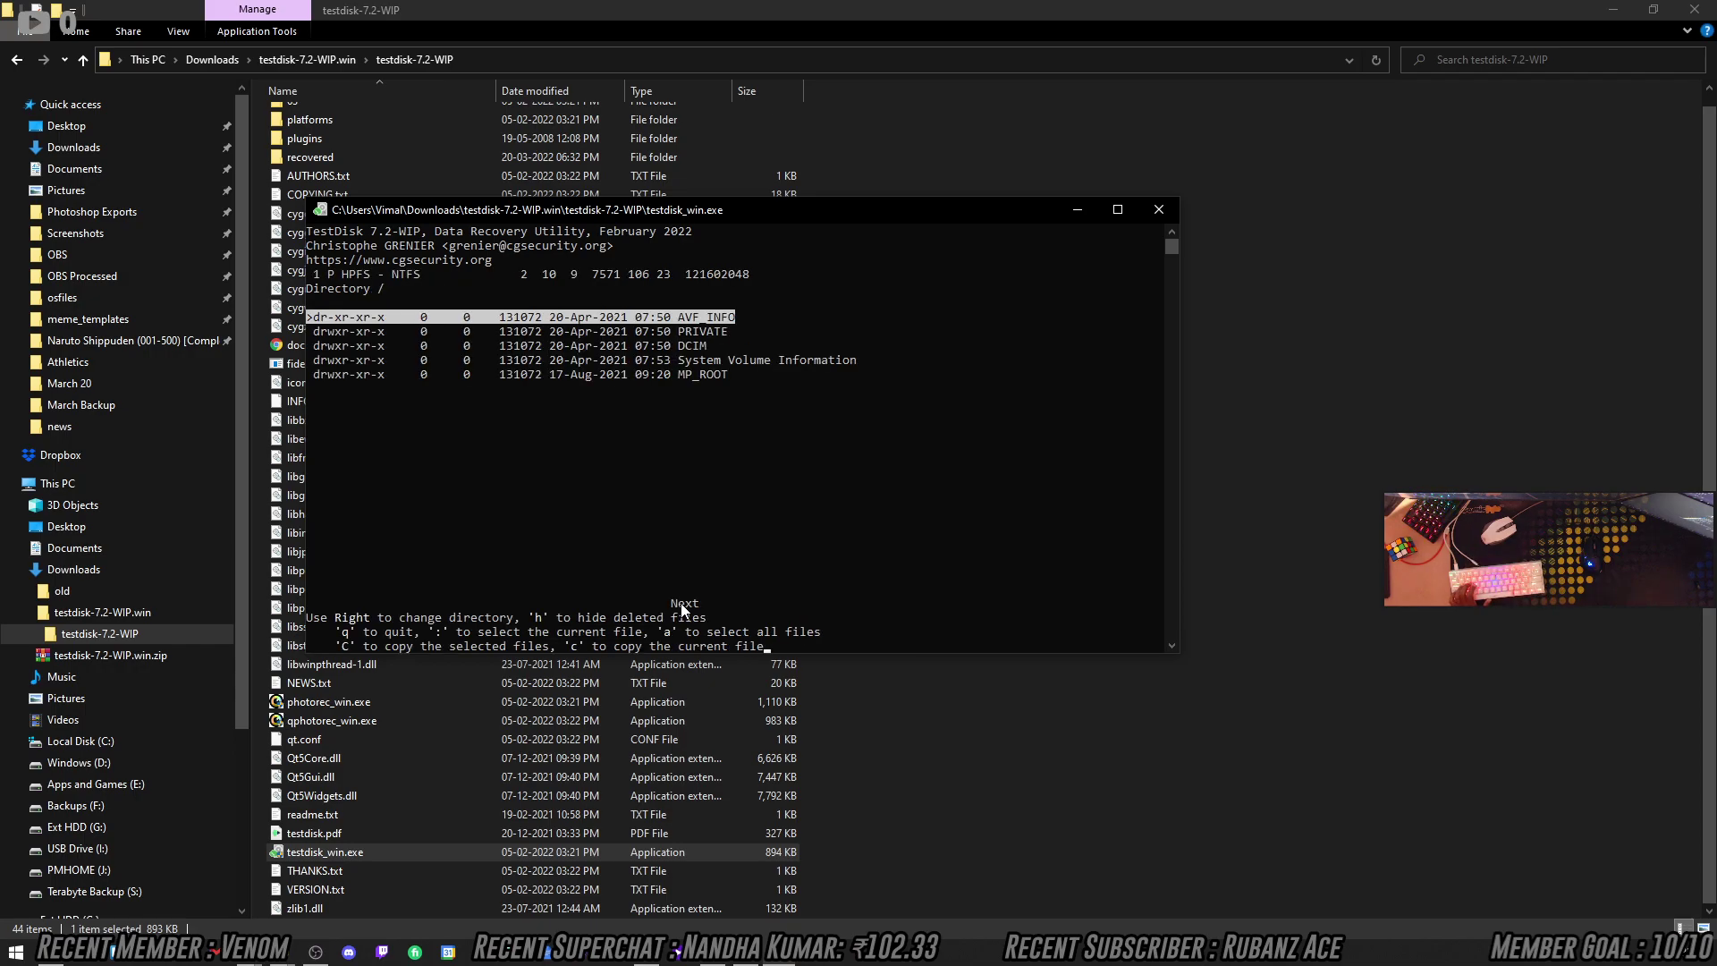
# Open the DCIM directory in the undelete file listing and highlight the 102MSDCF folder.
pyautogui.press('Down')
pyautogui.press('Down')
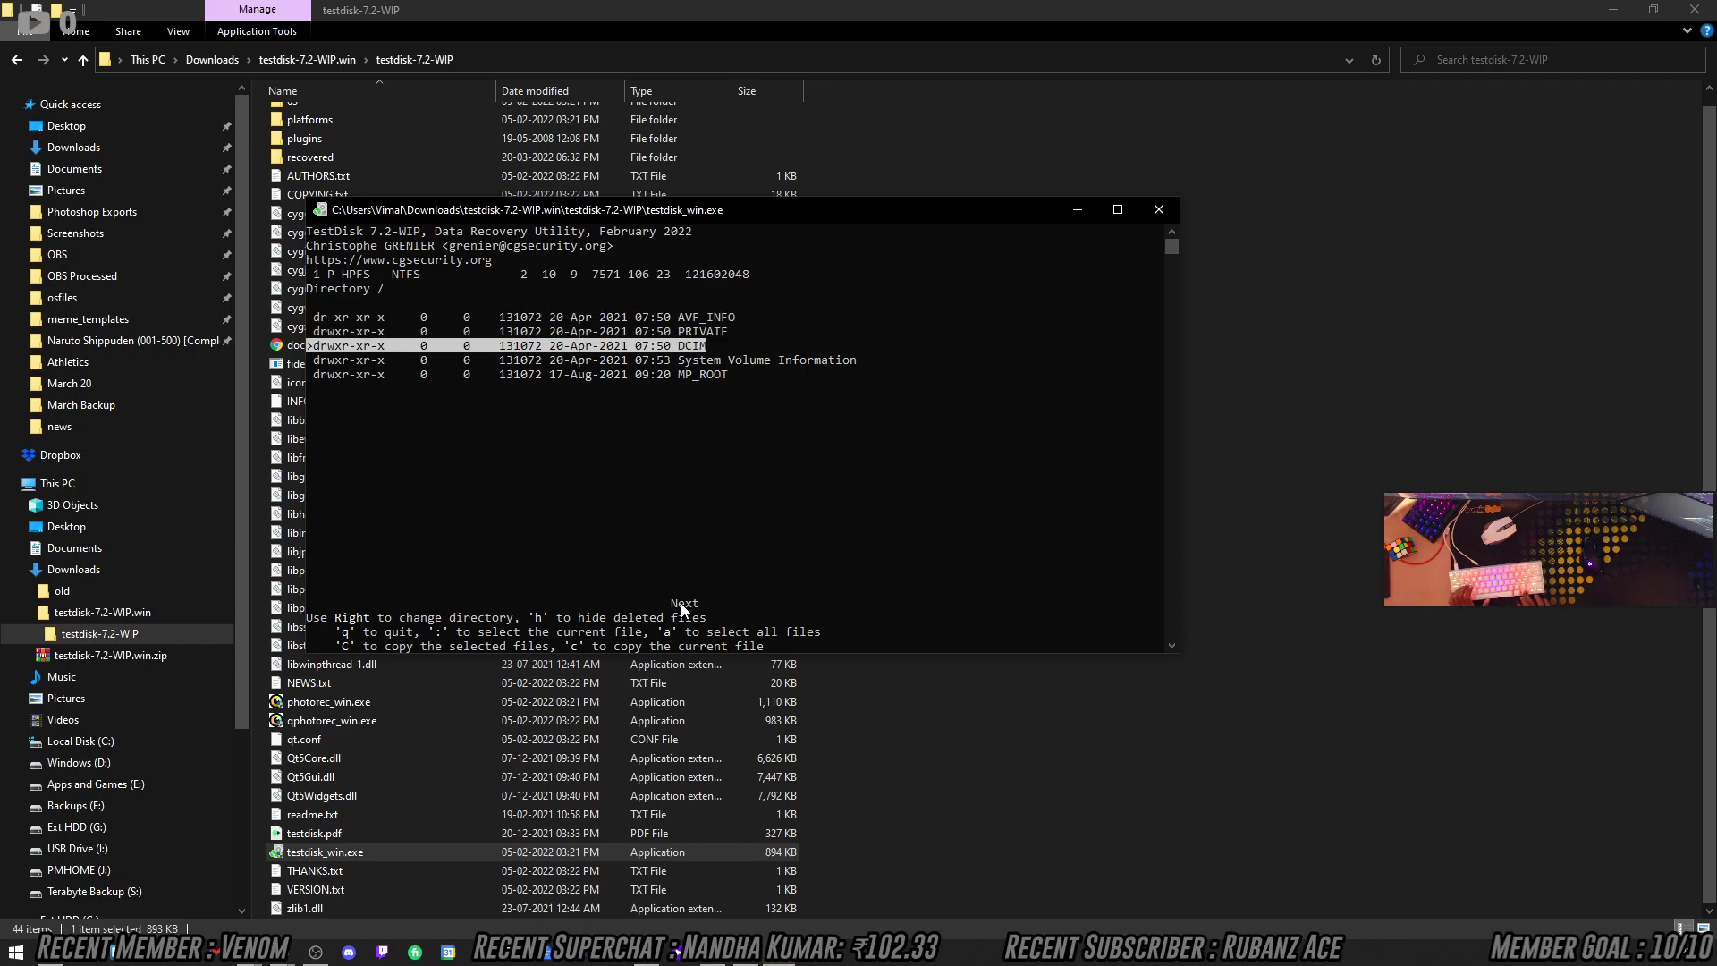
pyautogui.press('Right')
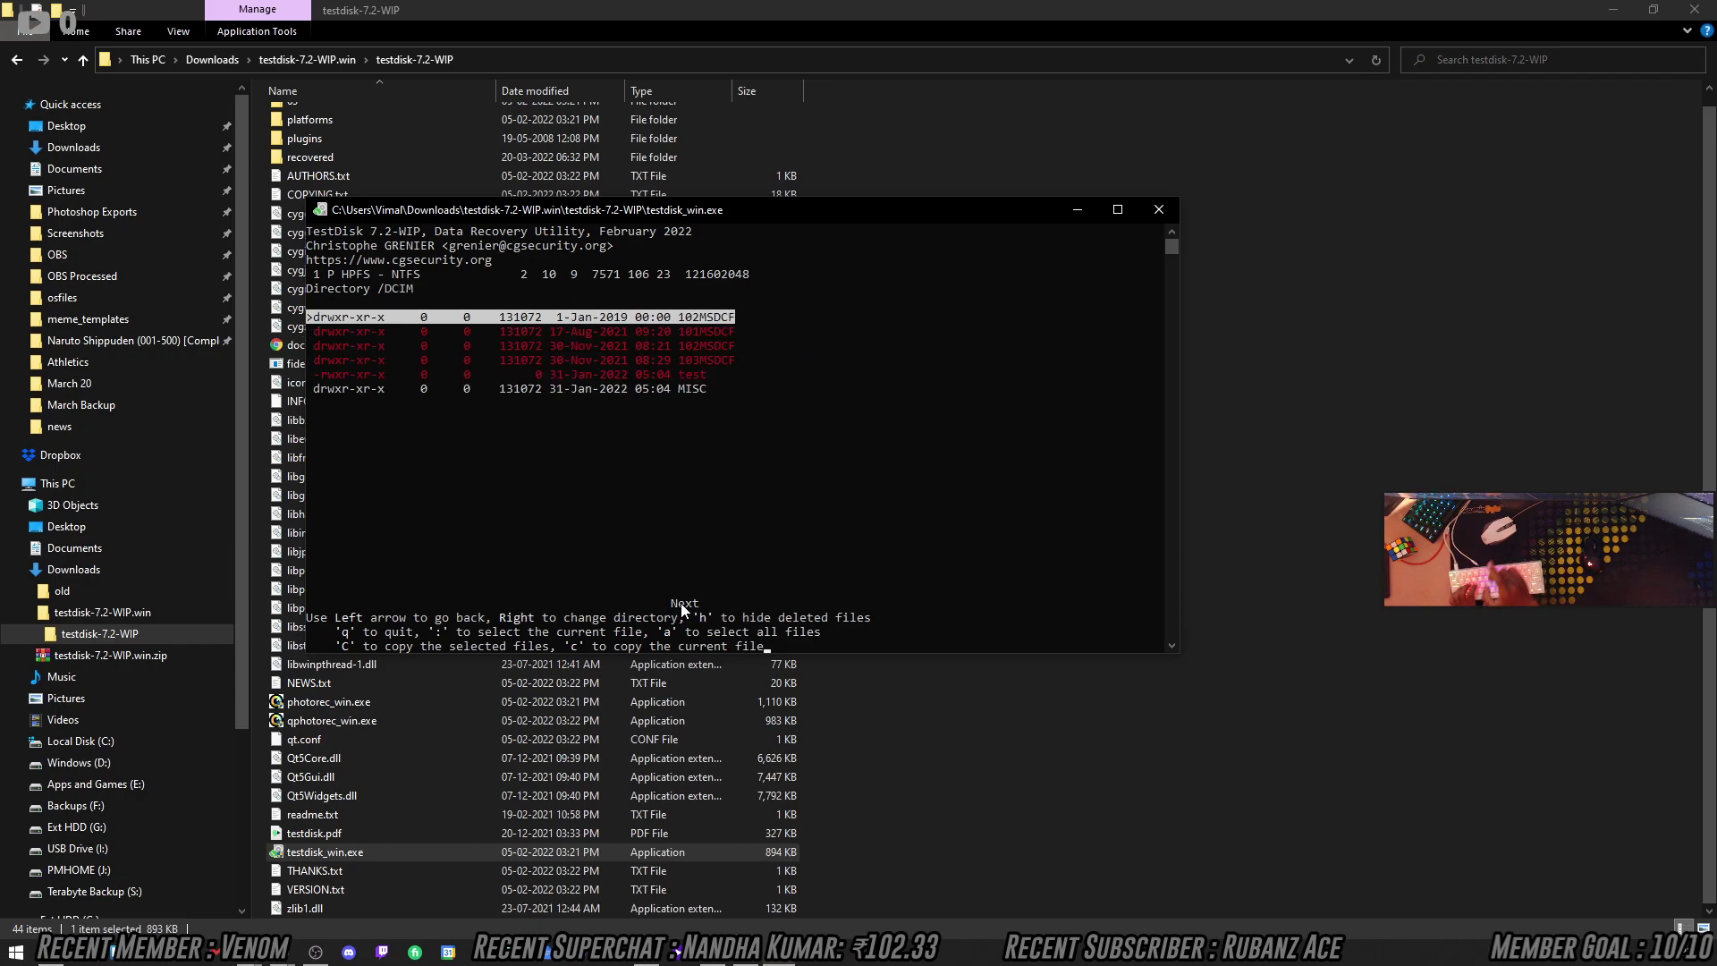
pyautogui.press('Down')
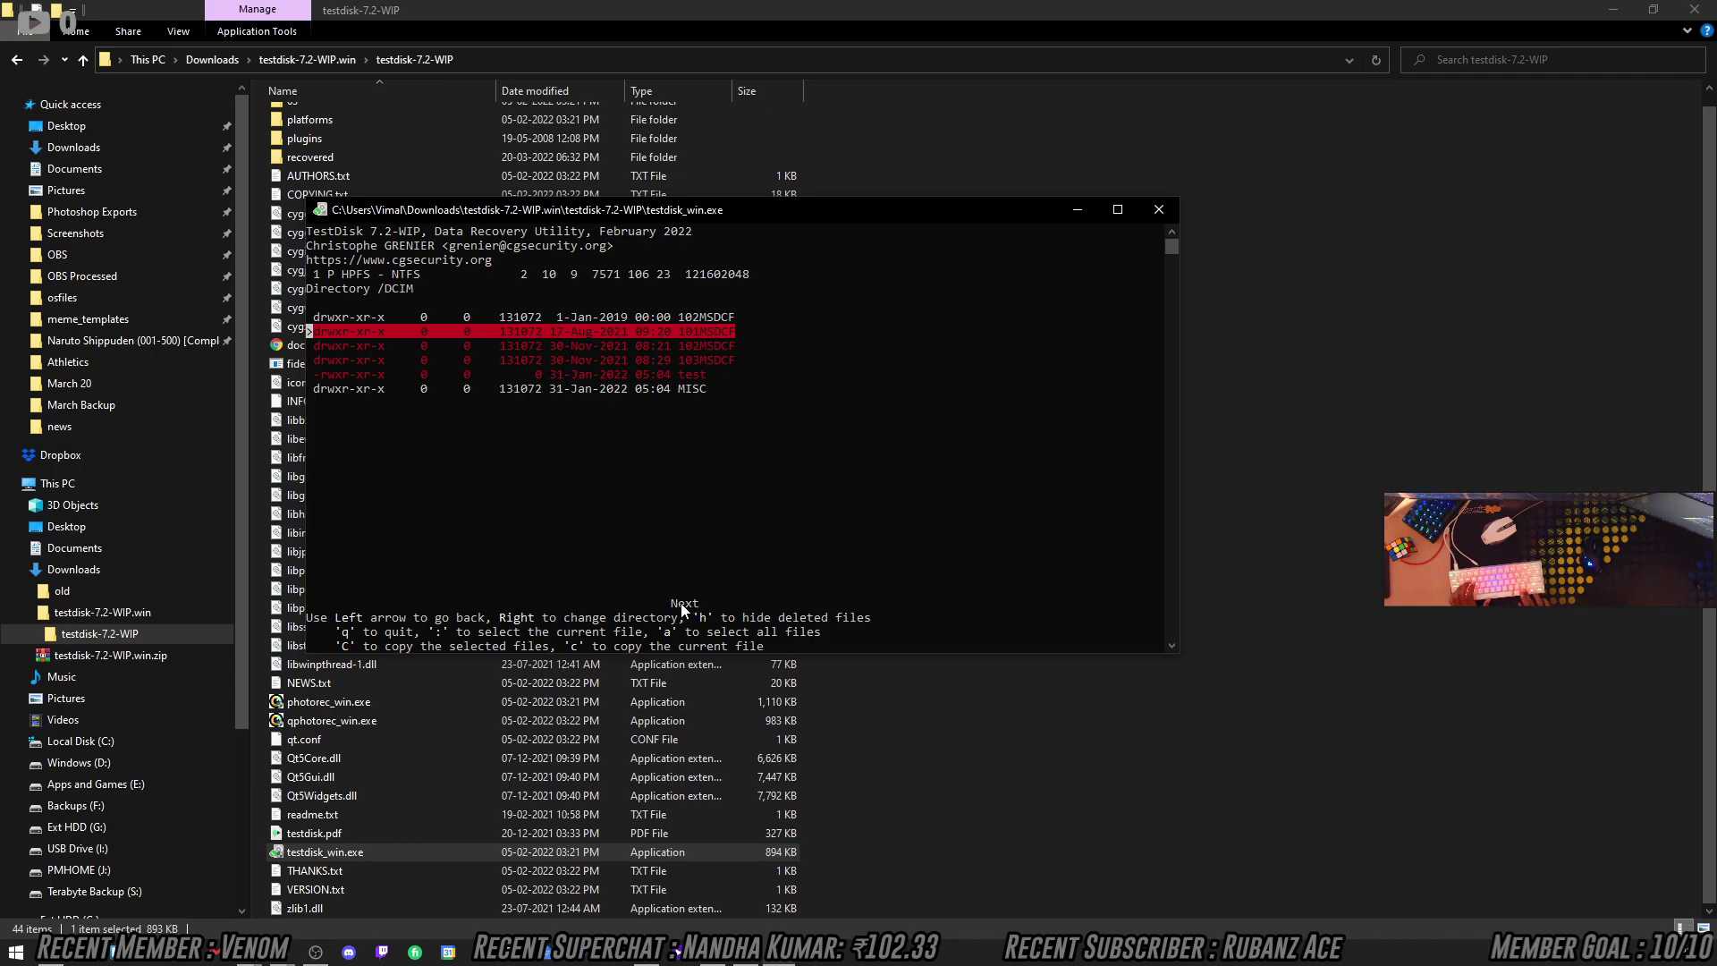
pyautogui.press('Up')
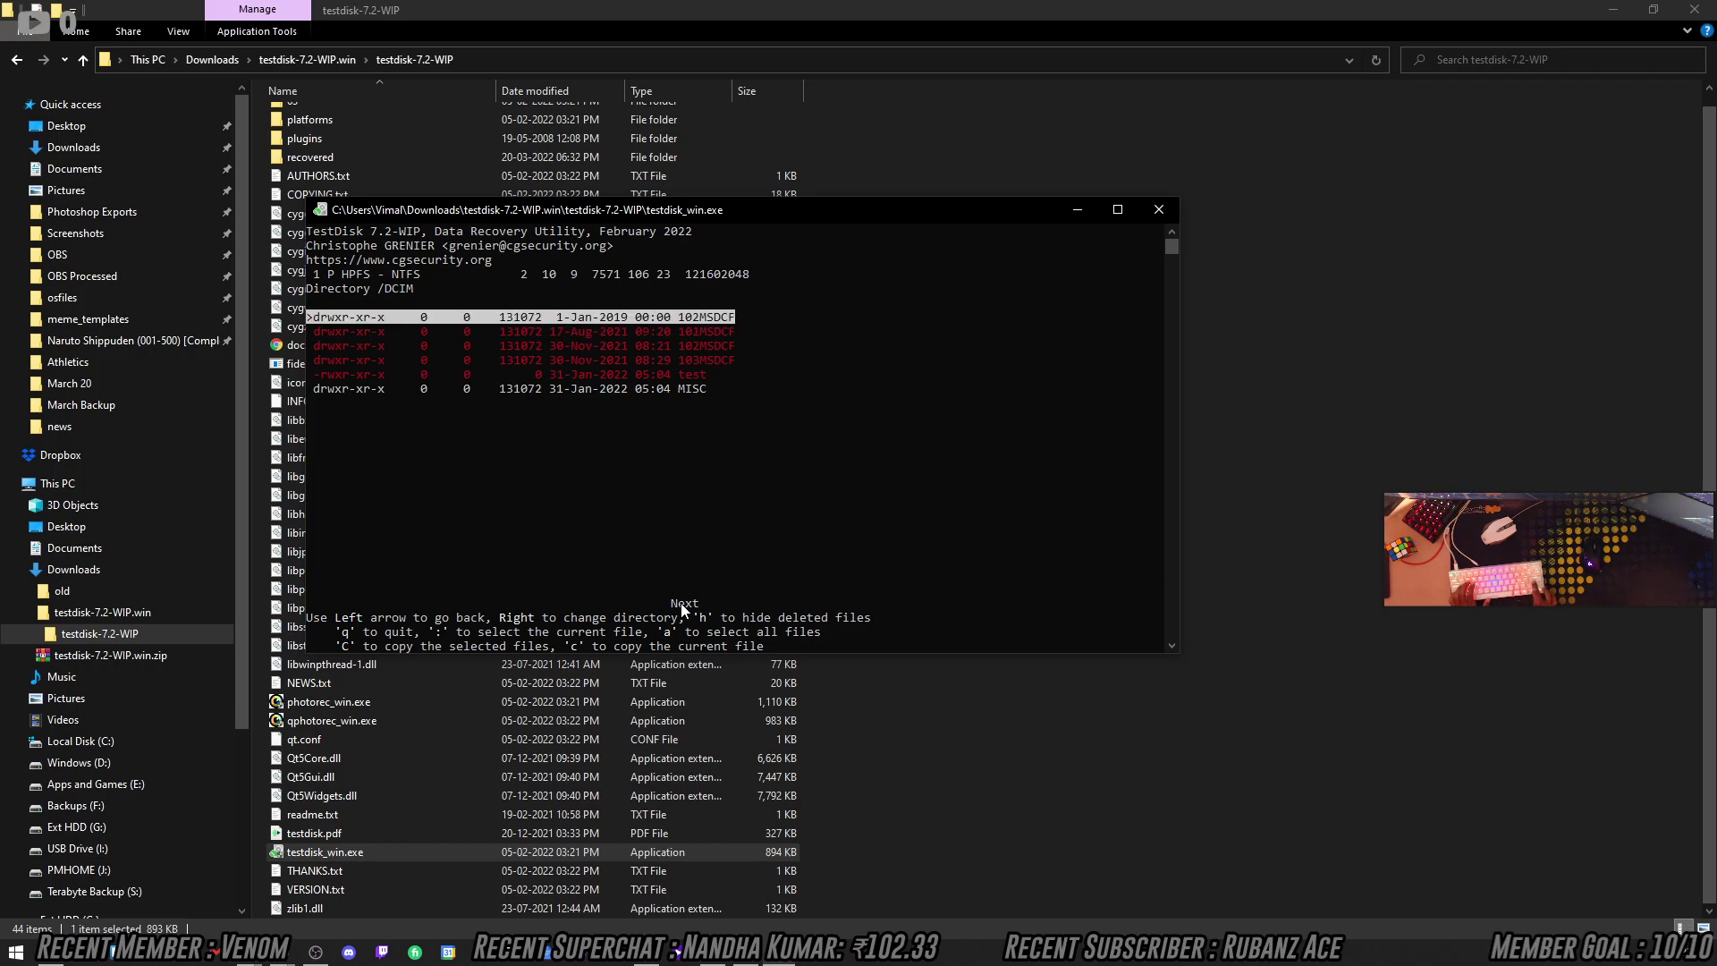
# Open the 102MSDCF directory in the undelete listing and mark all of its files for recovery.
pyautogui.press('Right')
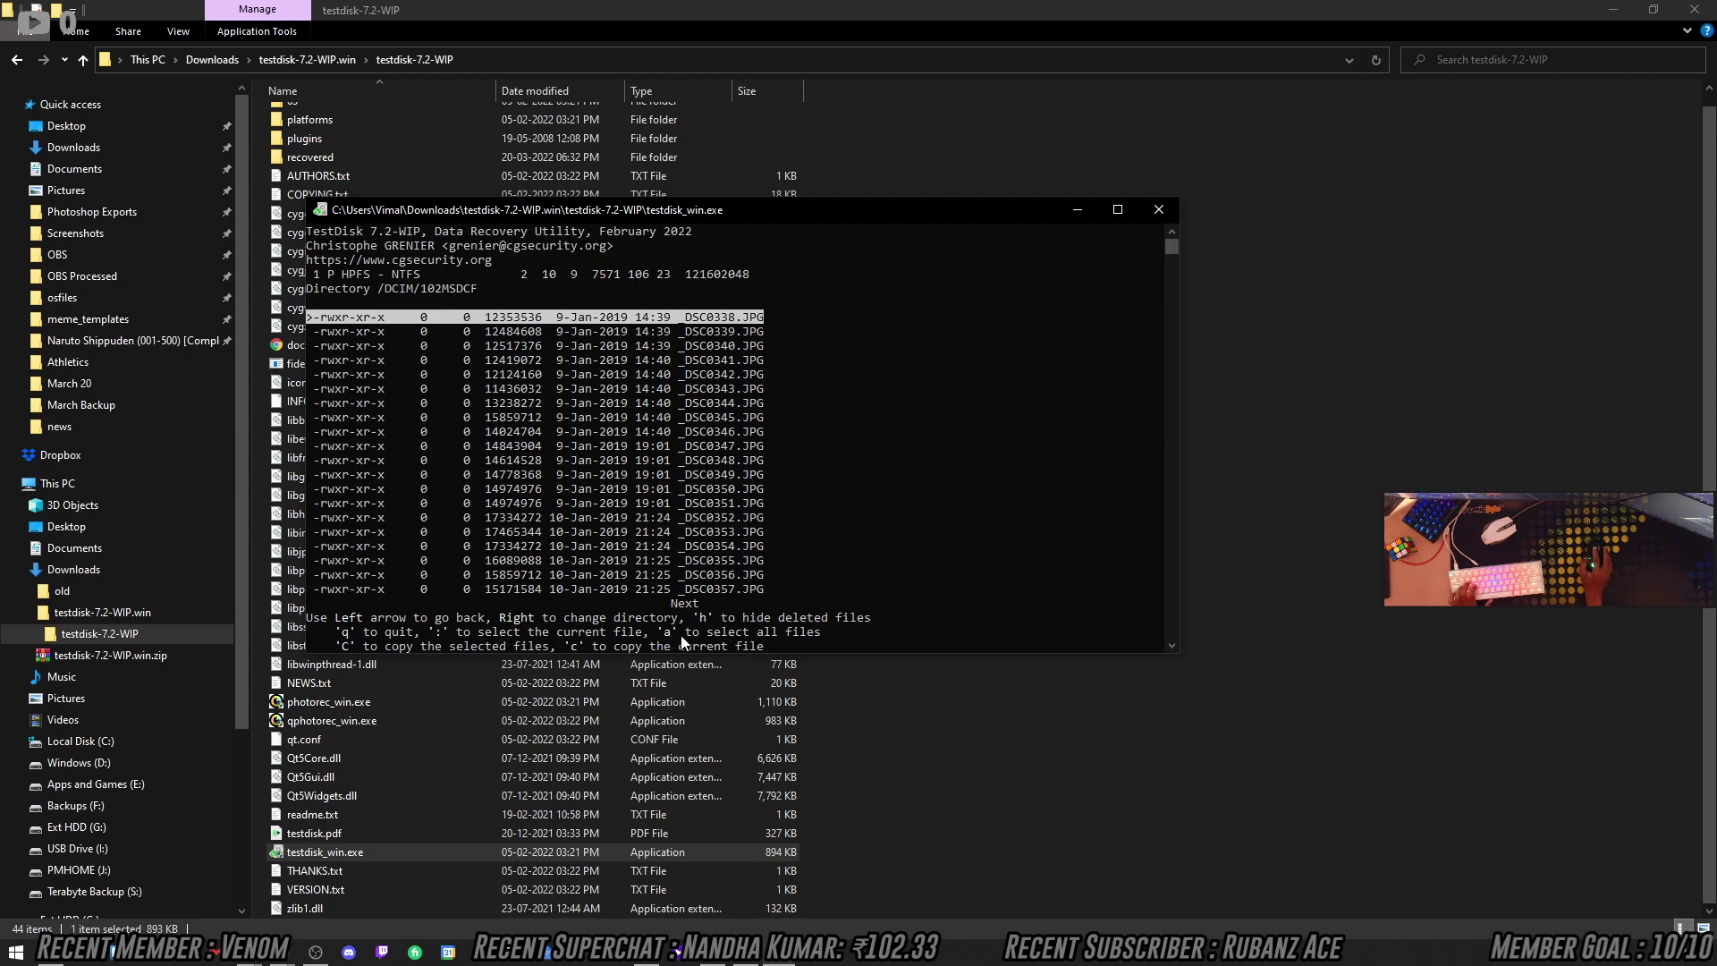
pyautogui.click(822, 500)
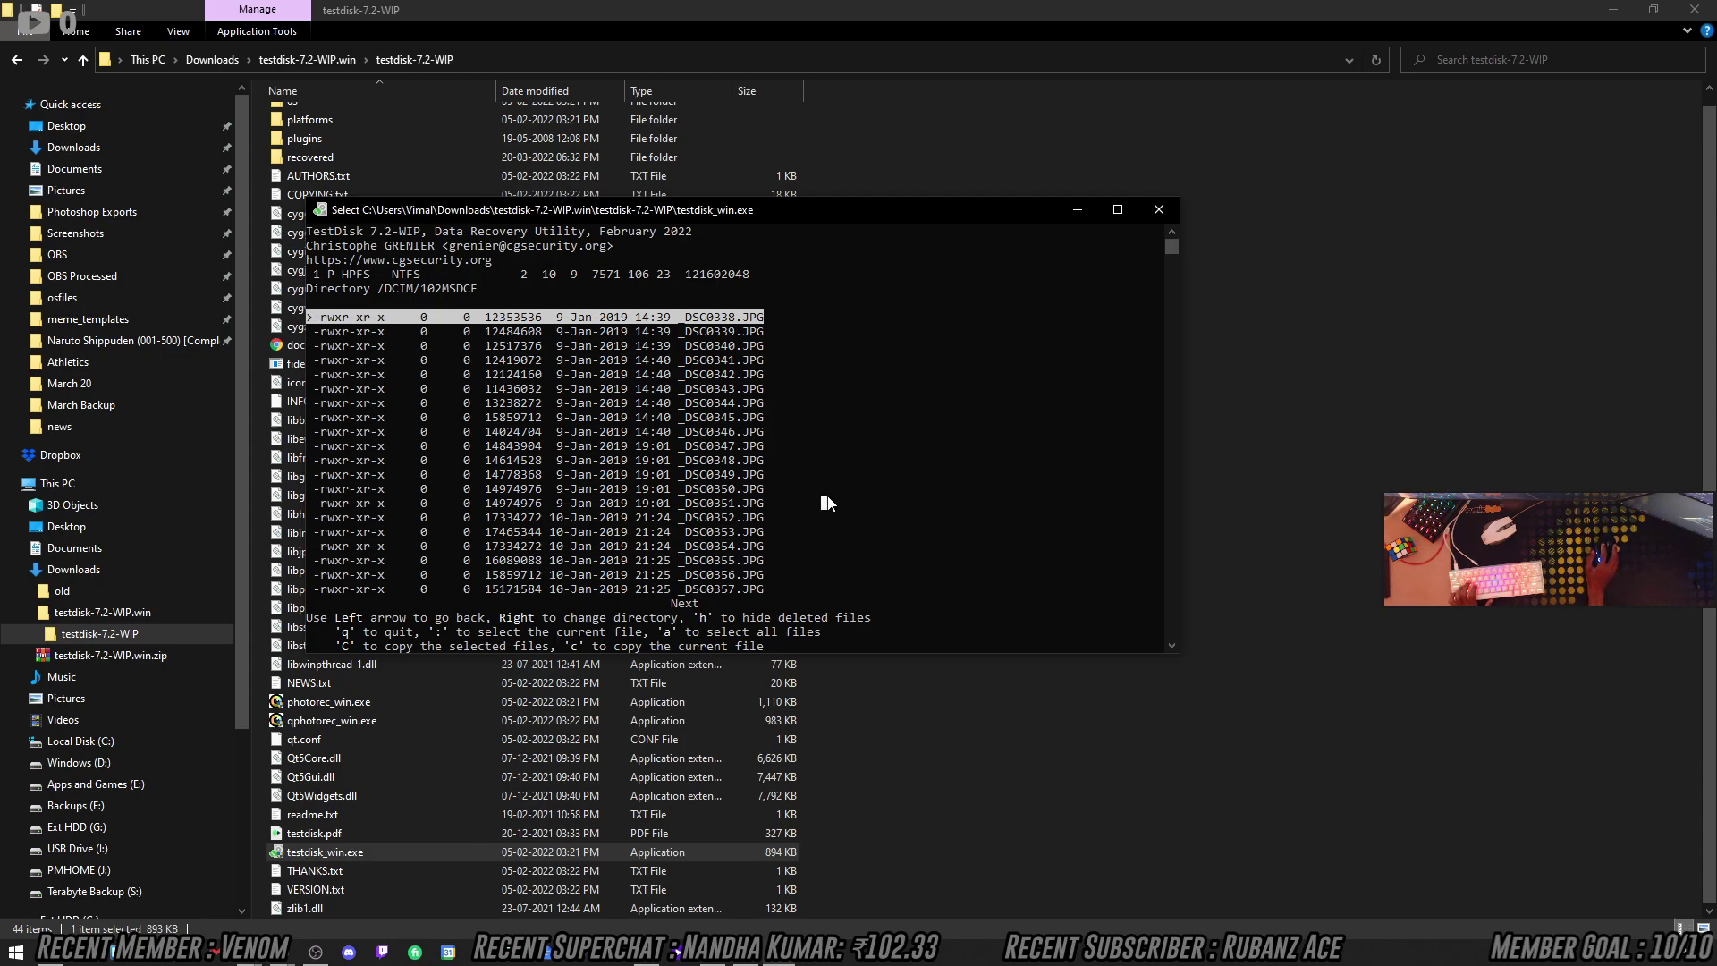
pyautogui.press('a')
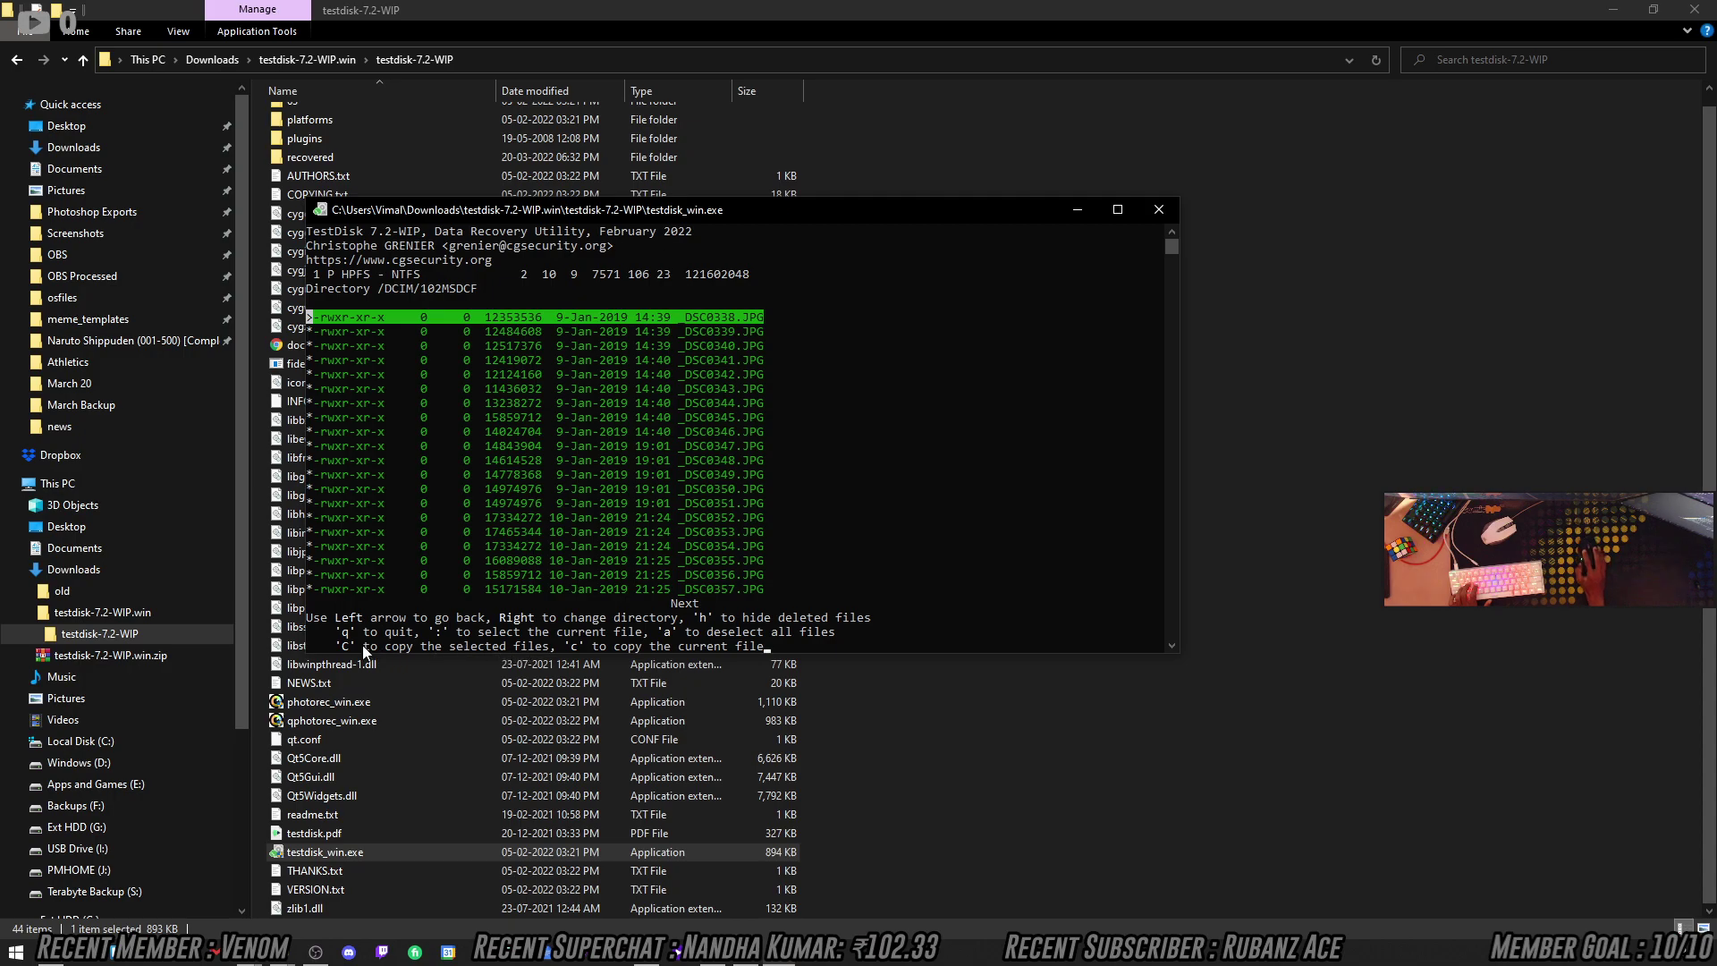
# Copy the marked files, choosing the recovered folder inside testdisk-7.2-WIP as the destination.
pyautogui.click(882, 531)
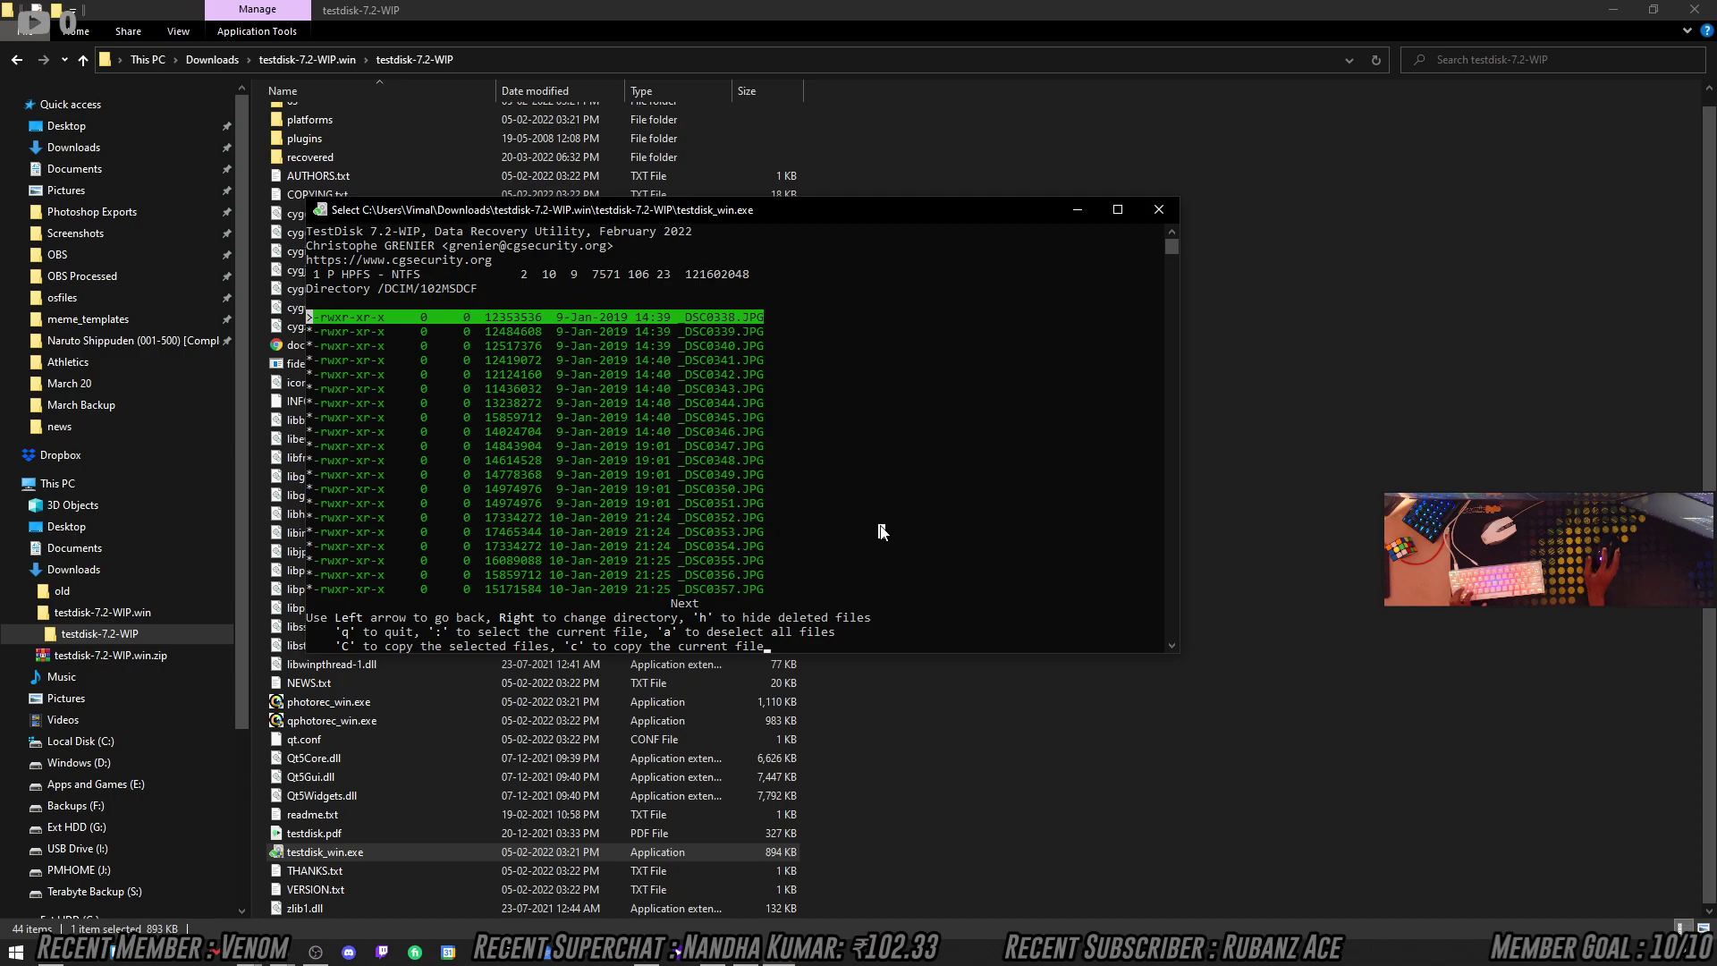
pyautogui.hotkey('shift', 'c')
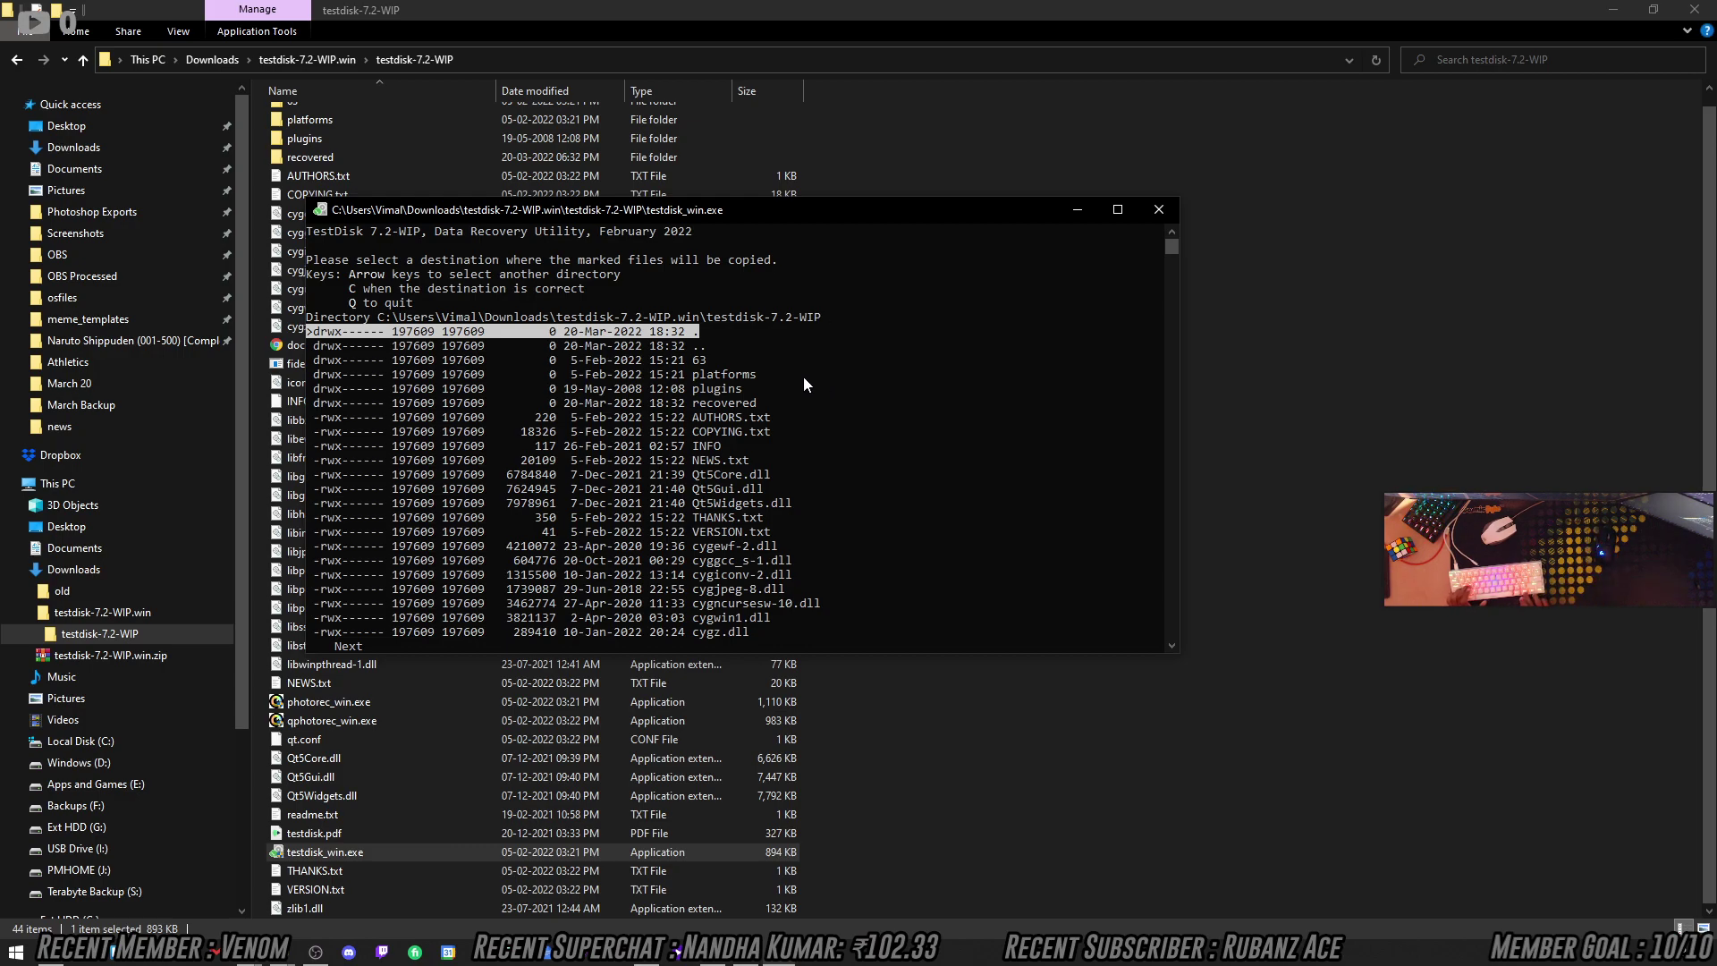
pyautogui.press('Down')
pyautogui.press('Down')
pyautogui.press('Down')
pyautogui.press('Down')
pyautogui.press('Down')
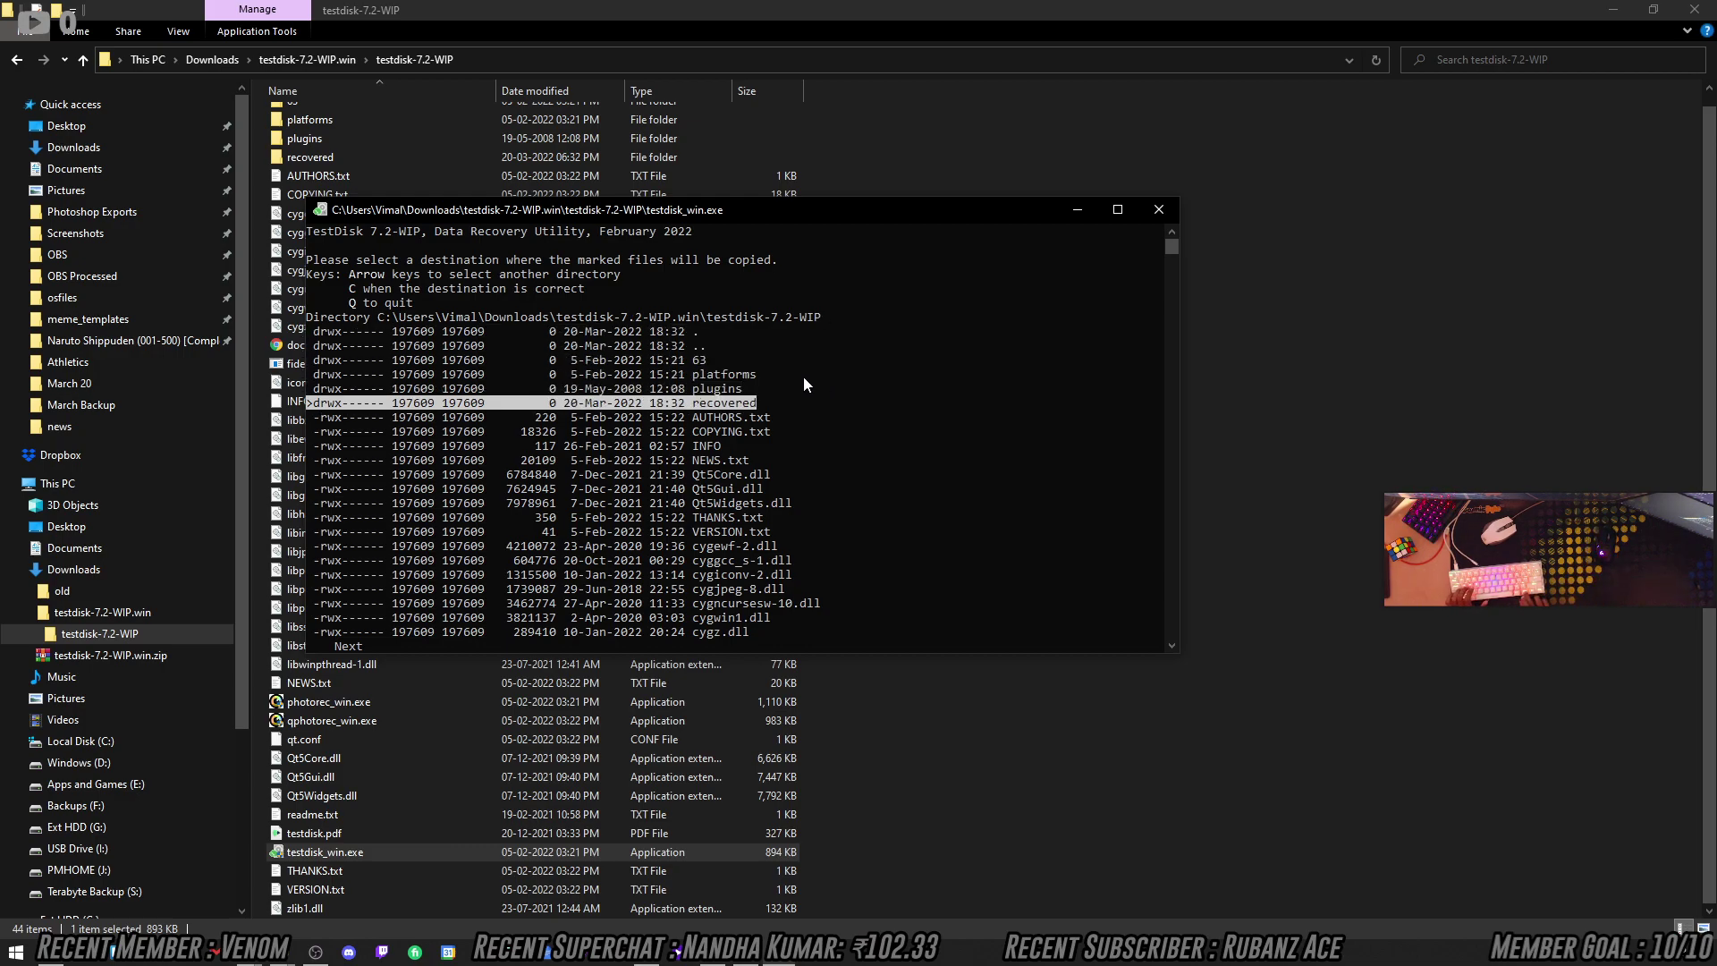
pyautogui.press('Right')
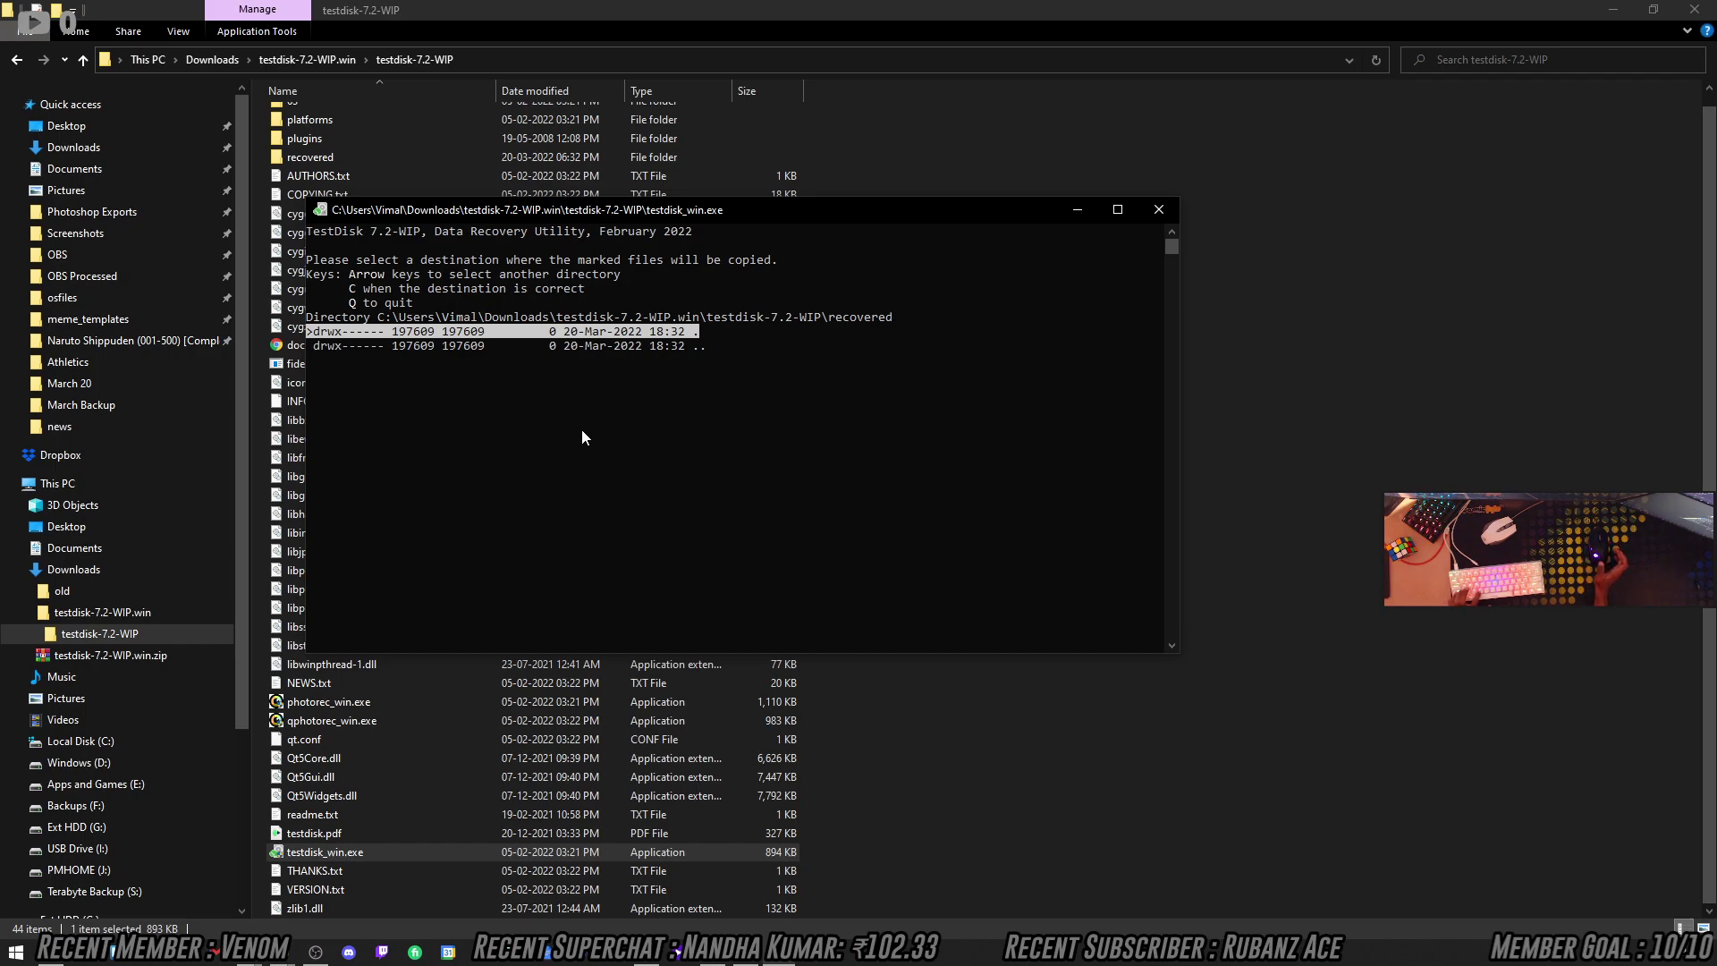
pyautogui.press('c')
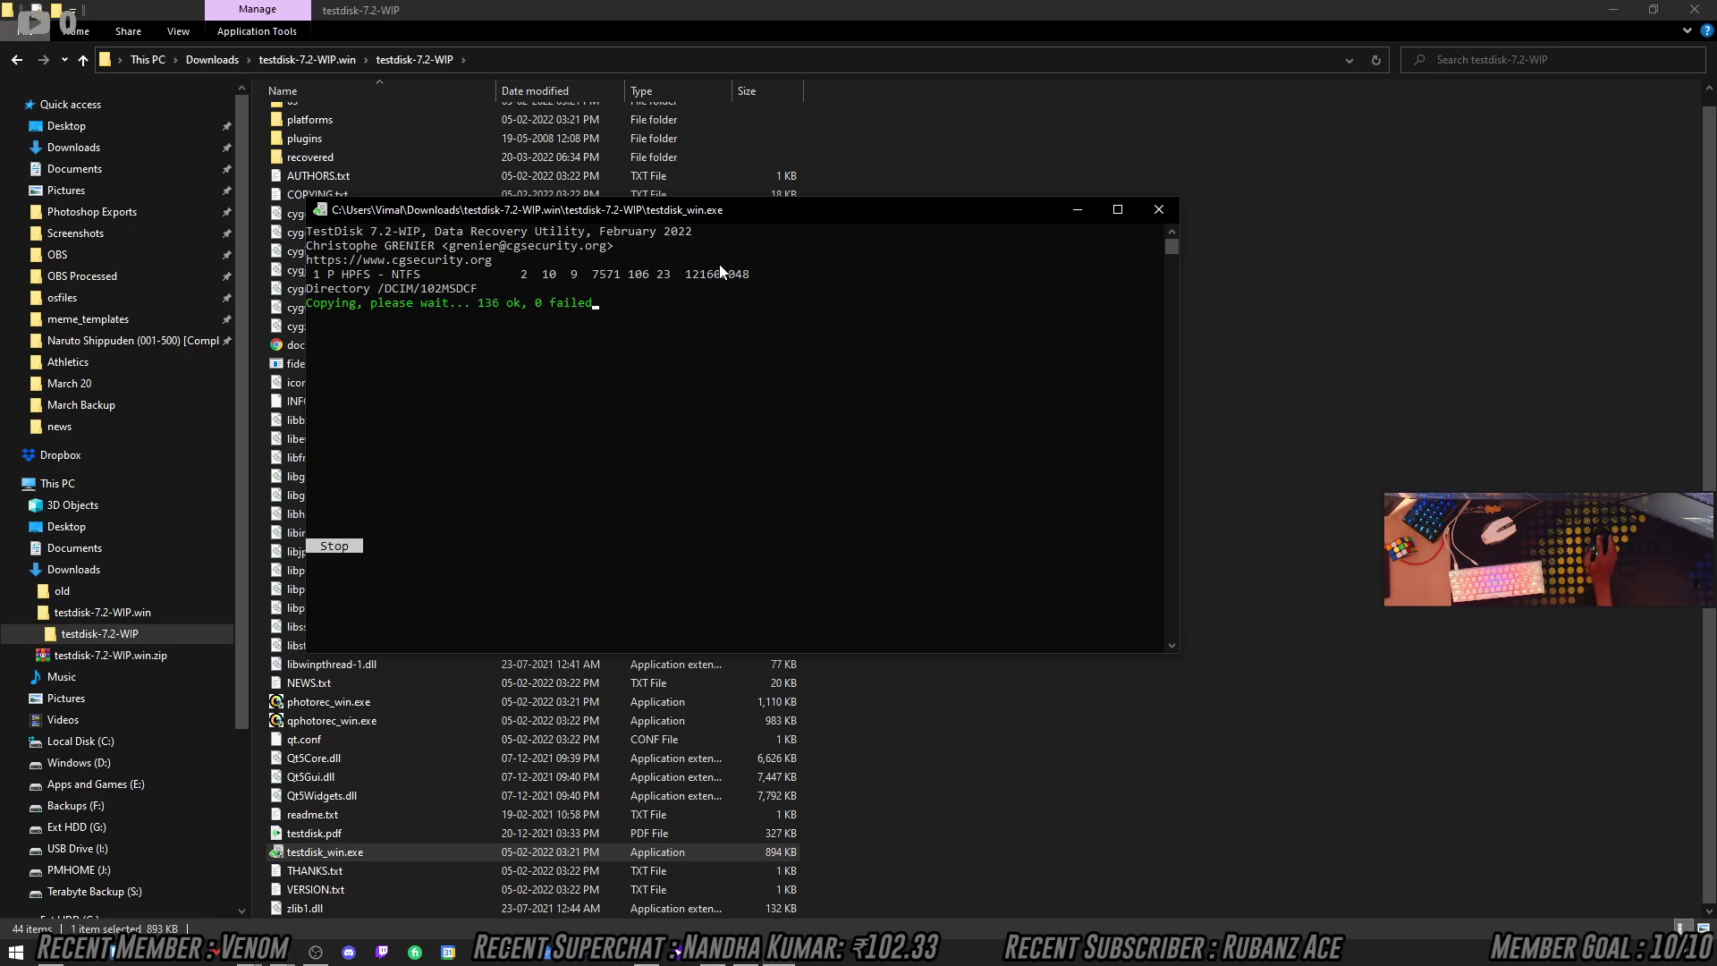
# Place the TestDisk window beside File Explorer and open the recovered\DCIM\102MSDCF folder there.
pyautogui.moveTo(728, 213); pyautogui.dragTo(1713, 276)
pyautogui.click(287, 170)
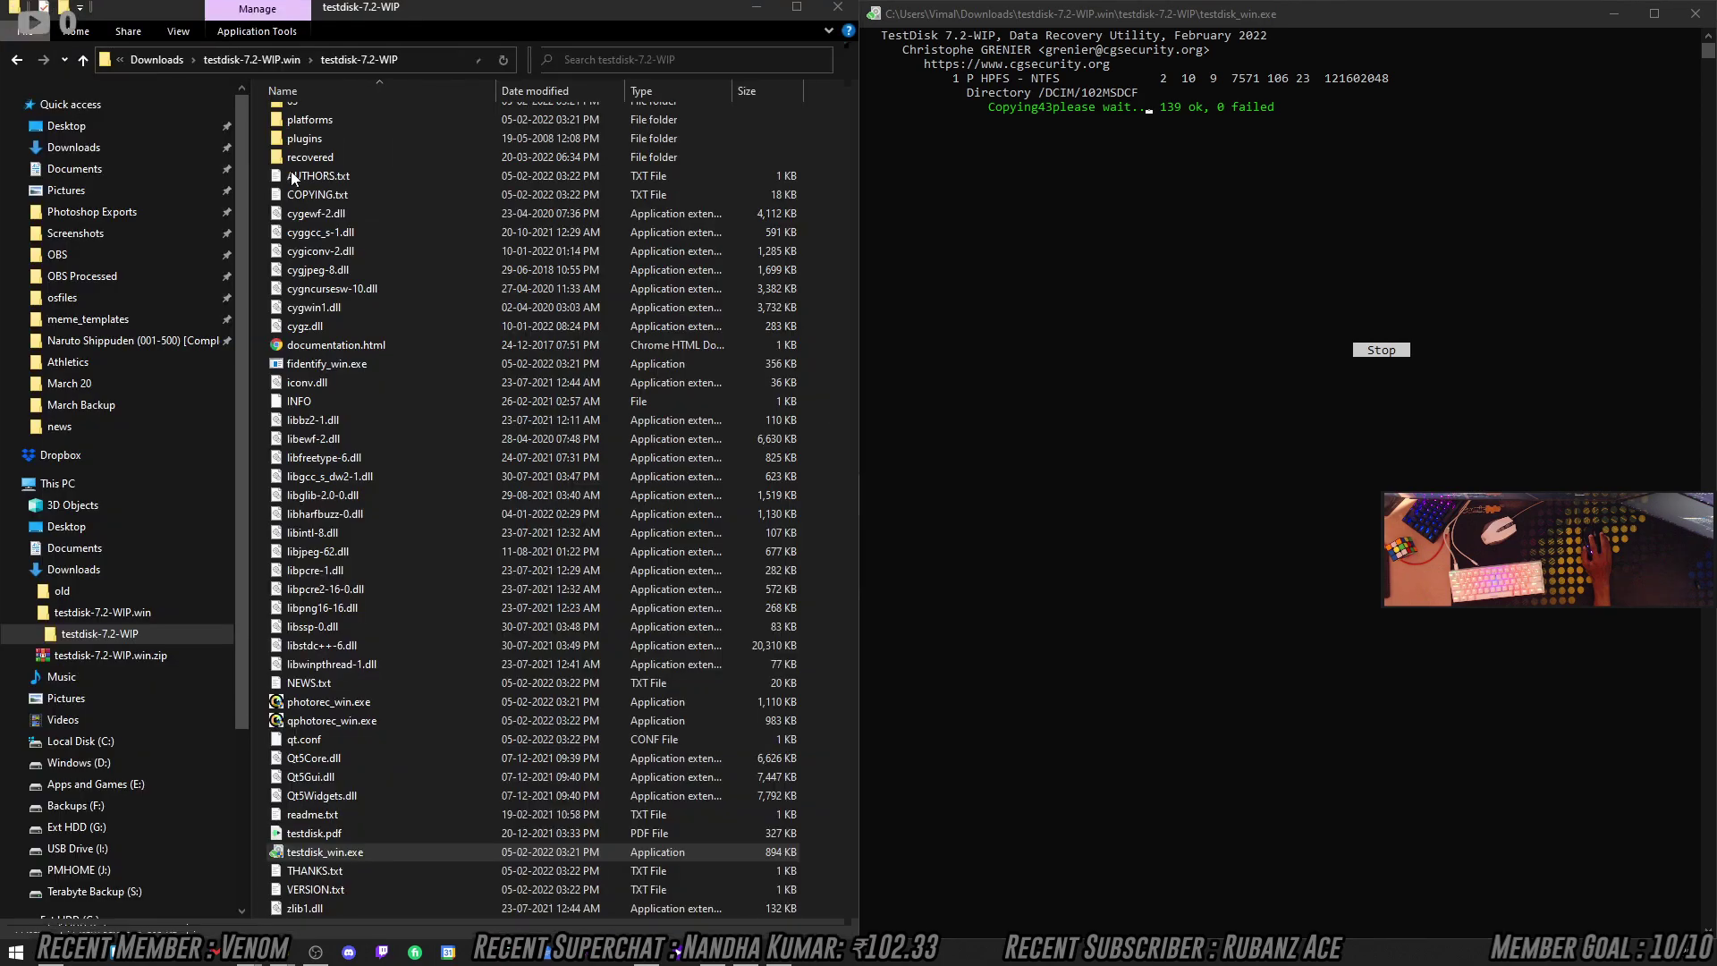
pyautogui.scroll(1, 376, 285)
pyautogui.doubleClick(303, 172)
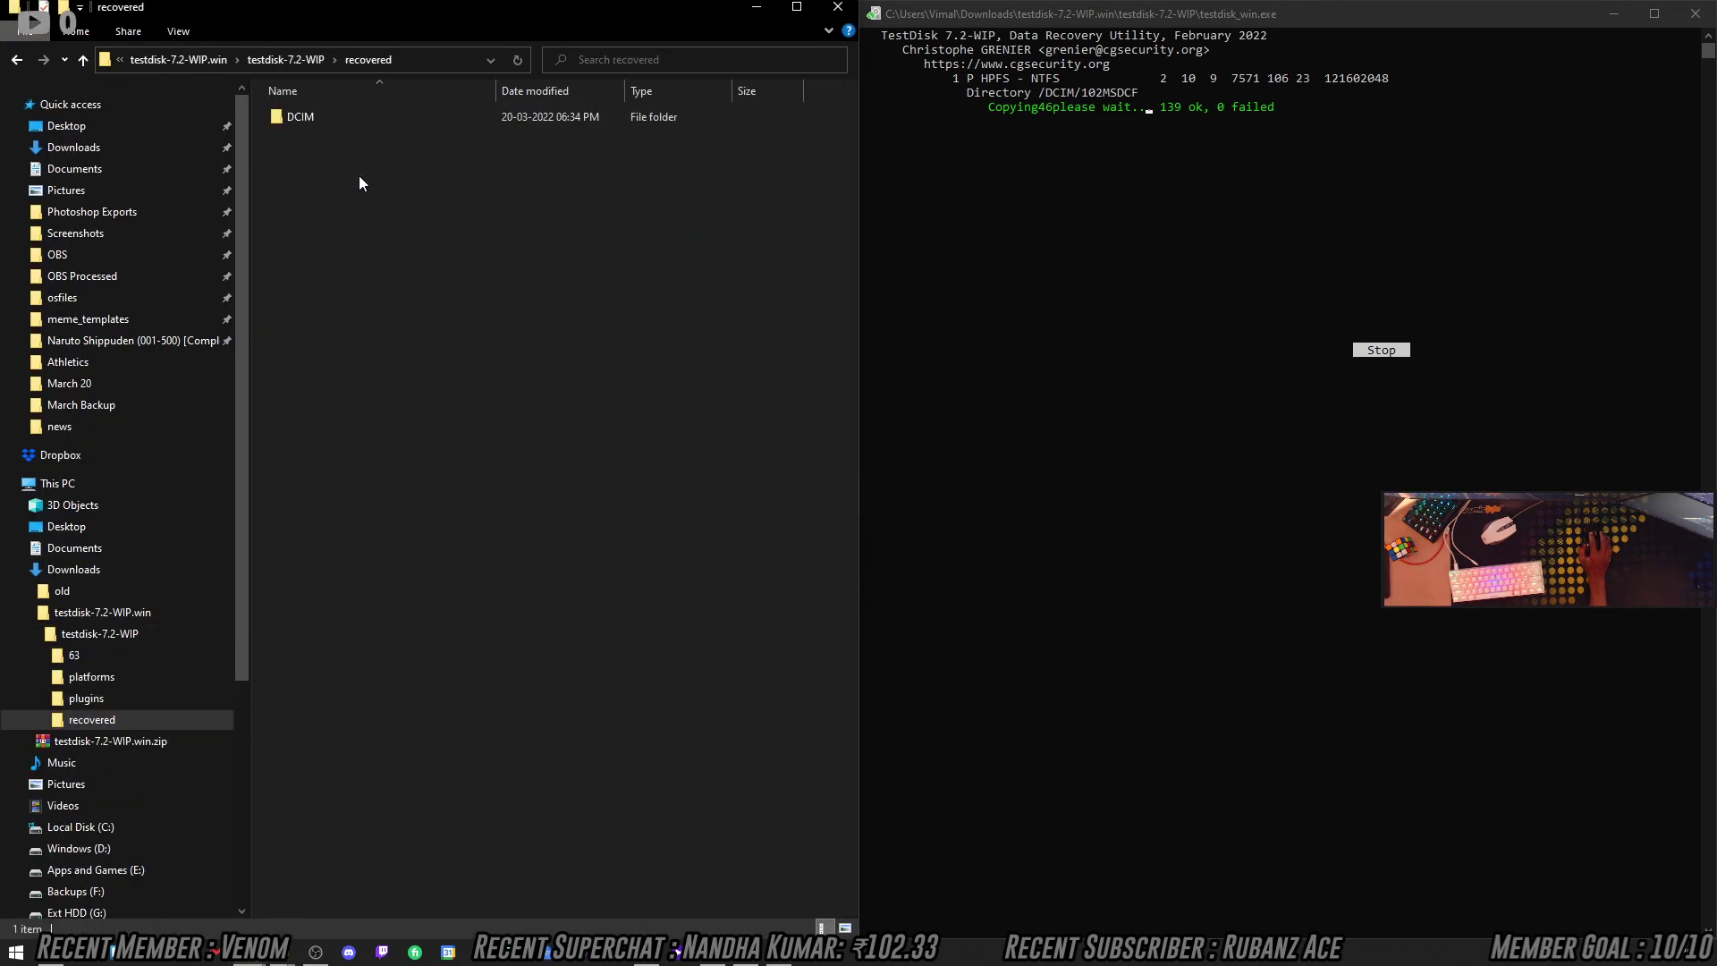
pyautogui.doubleClick(355, 124)
pyautogui.doubleClick(374, 117)
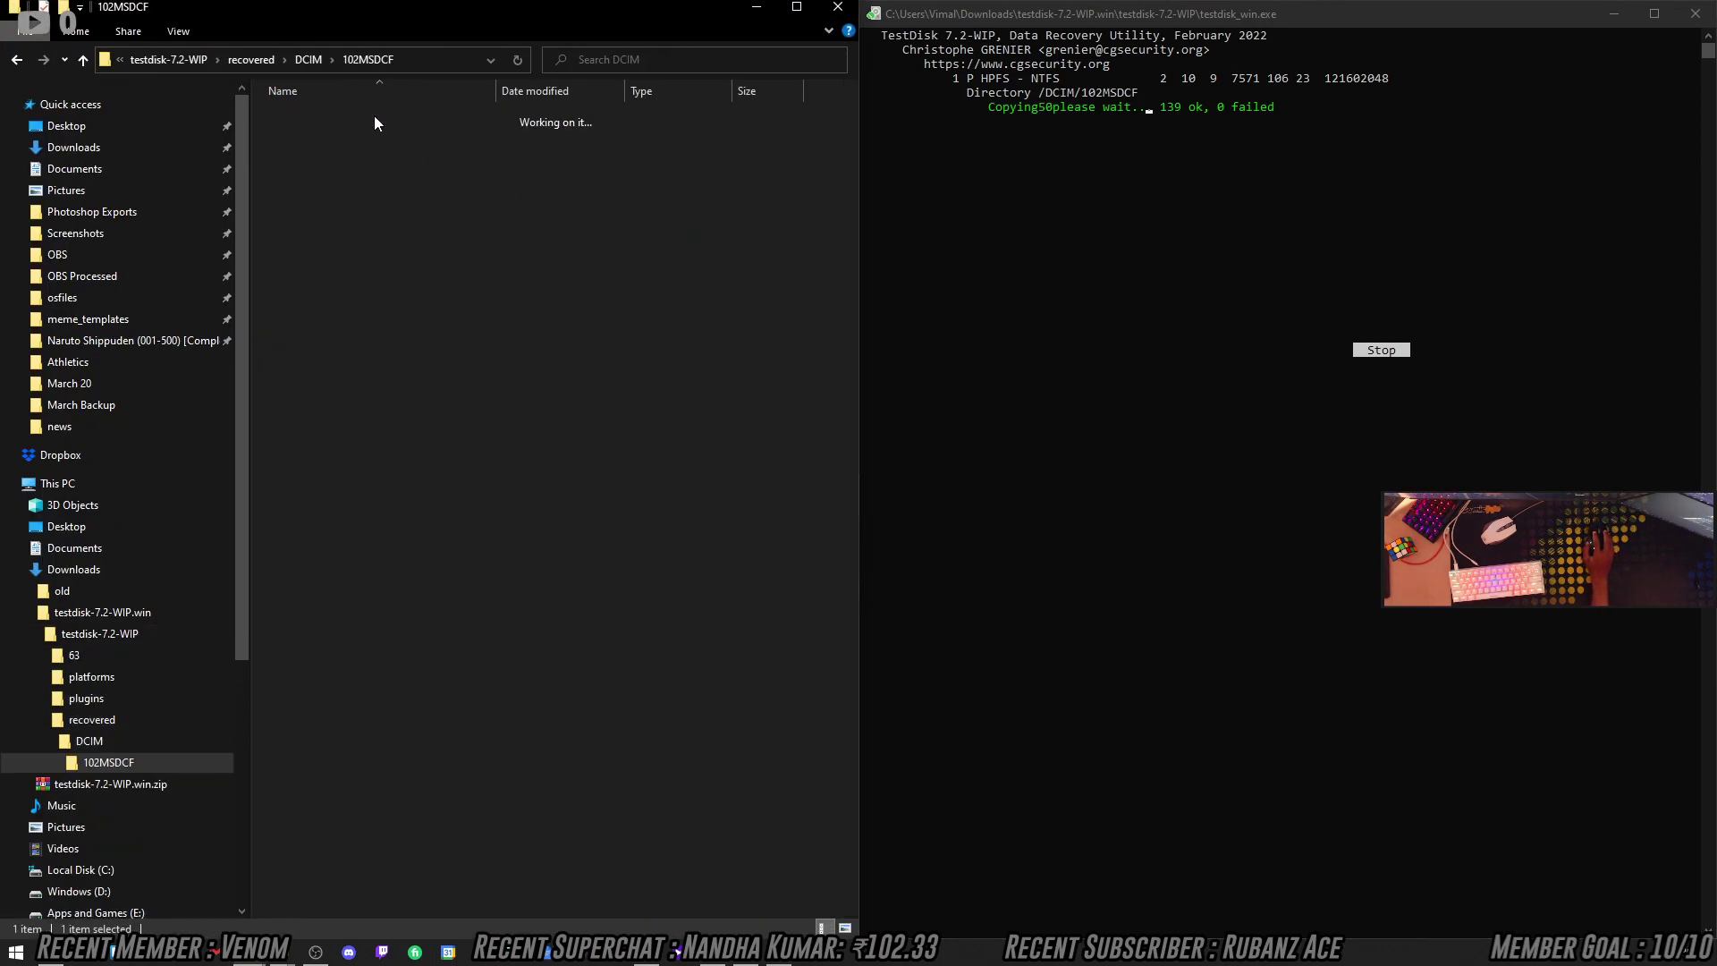
# Look through the thumbnails of the recovered photos in 102MSDCF and check the progress of the copy.
pyautogui.scroll(-10, 569, 408)
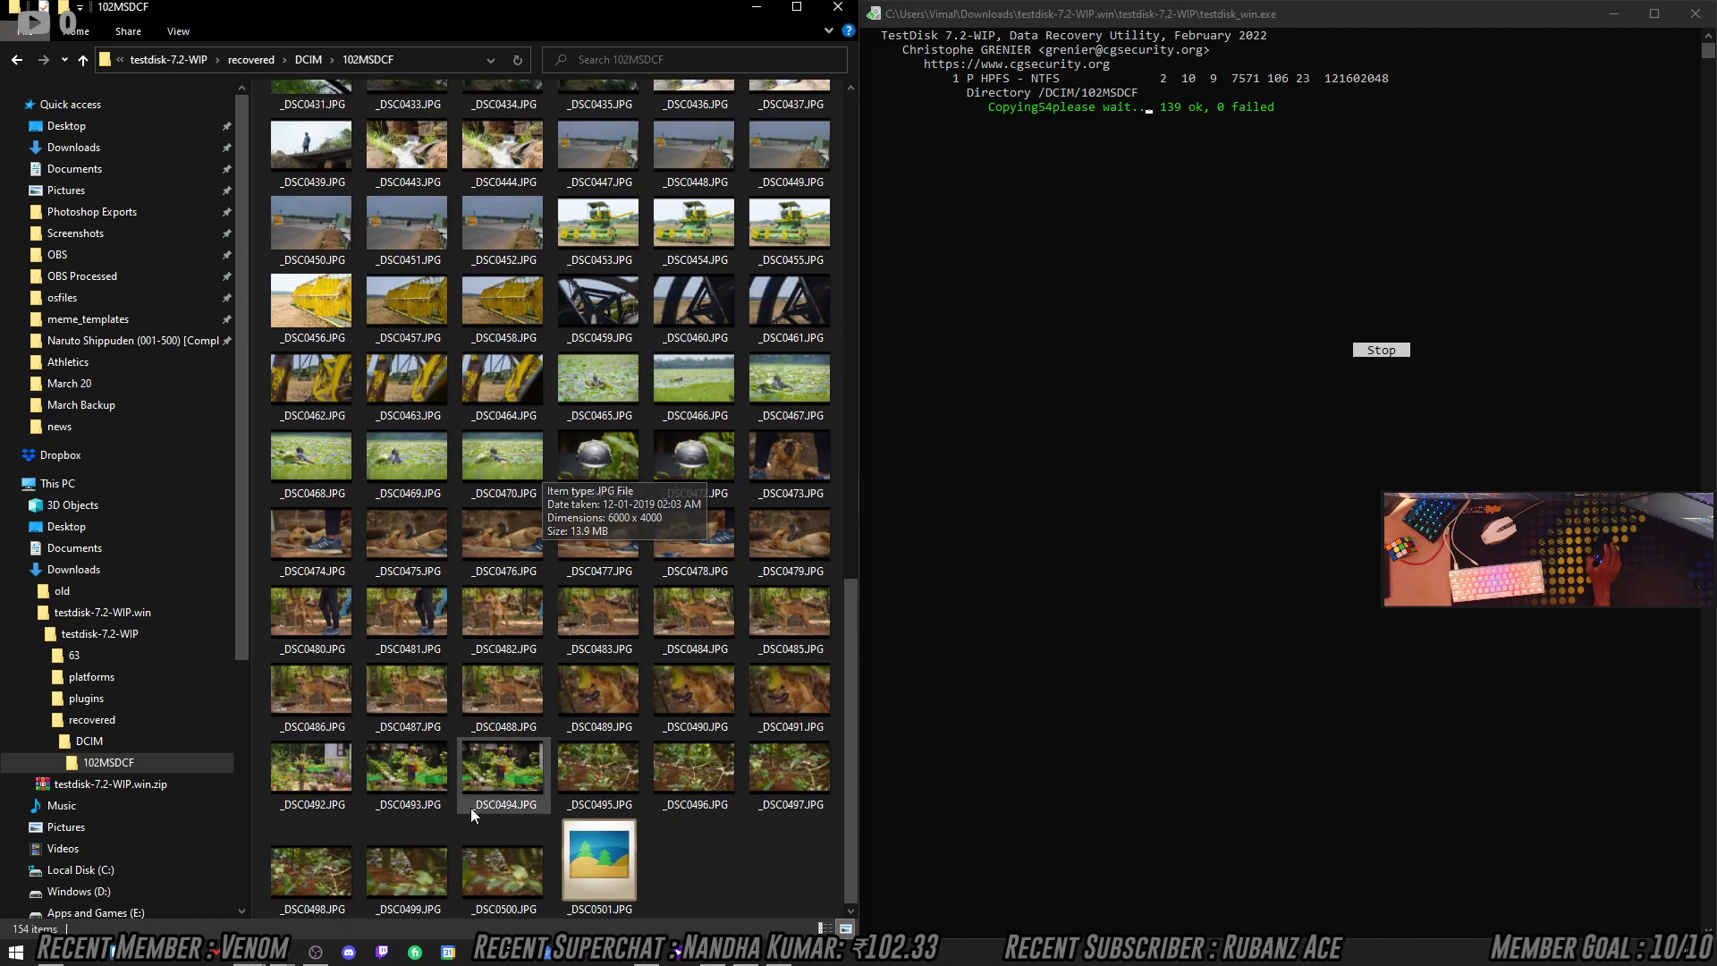
pyautogui.scroll(-1, 746, 734)
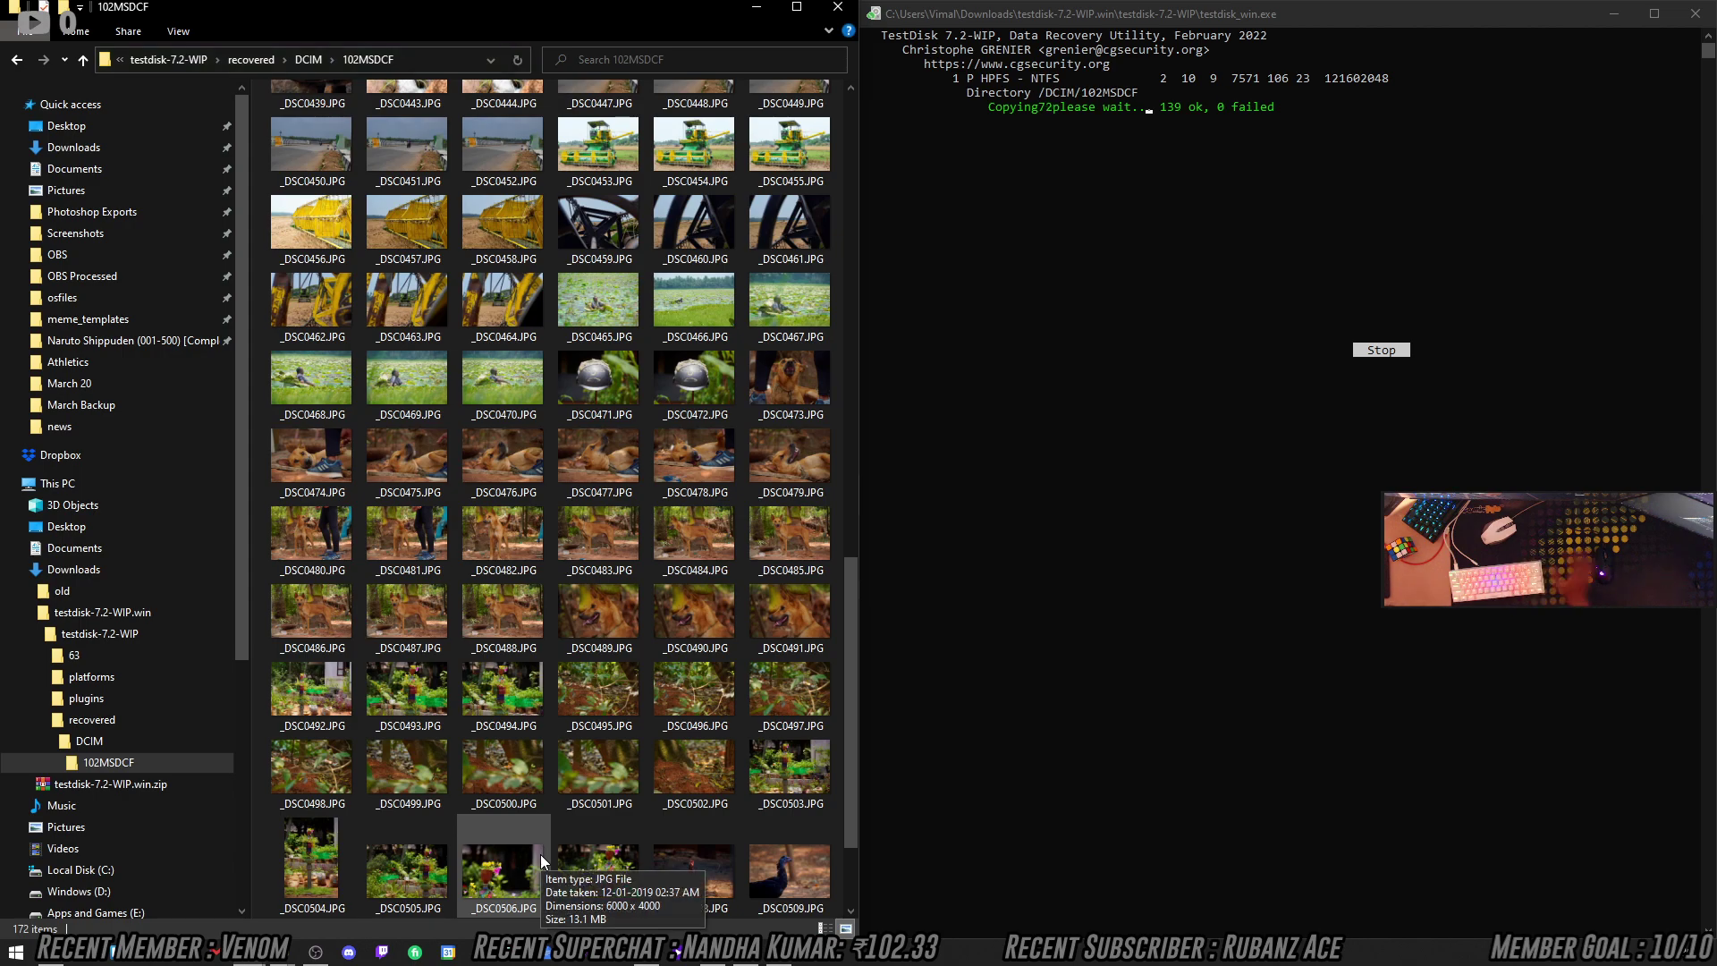
pyautogui.scroll(-3, 506, 797)
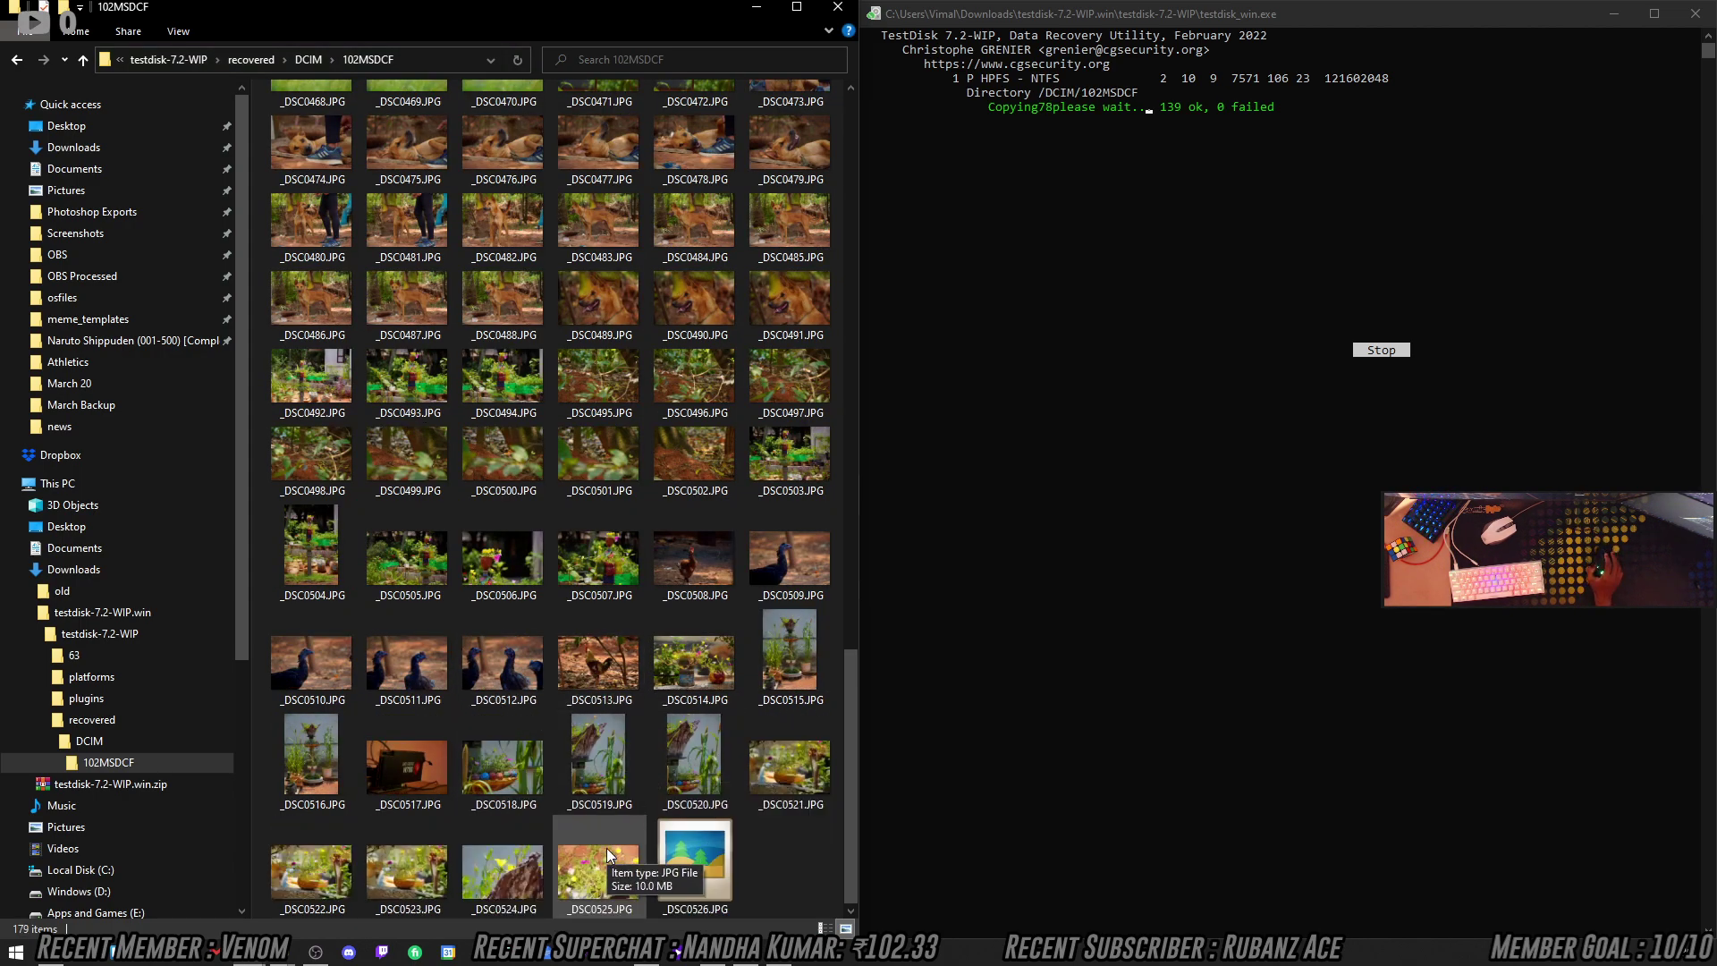
pyautogui.scroll(-1, 702, 845)
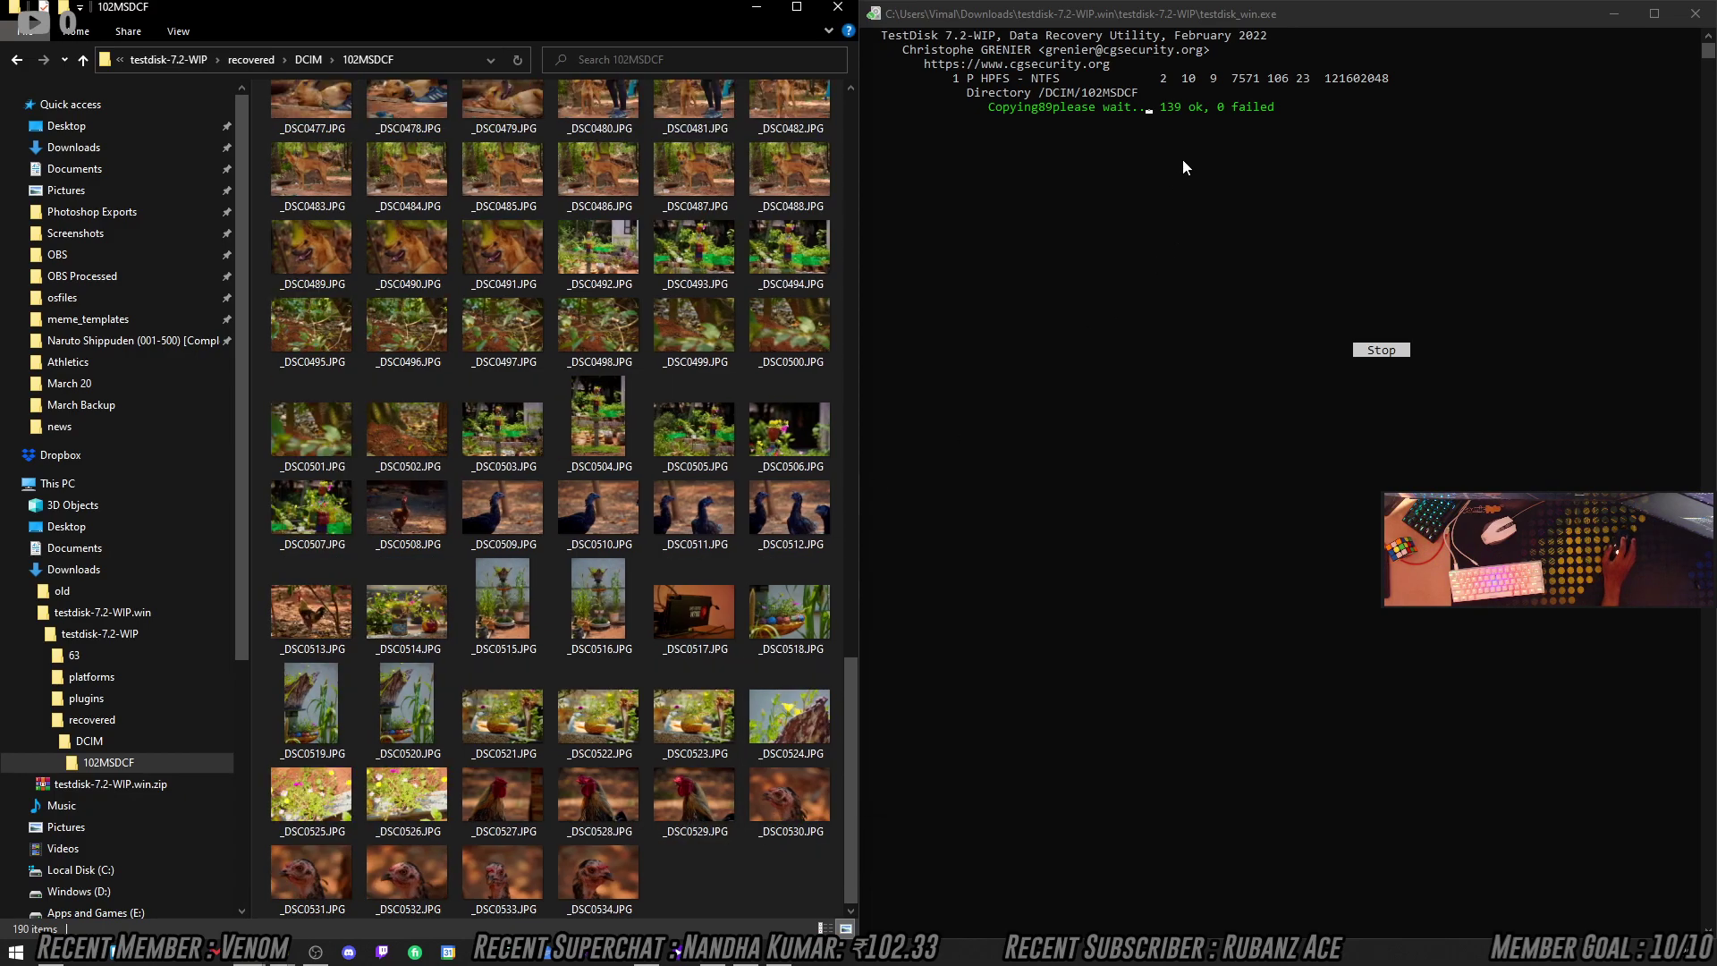
pyautogui.click(1181, 160)
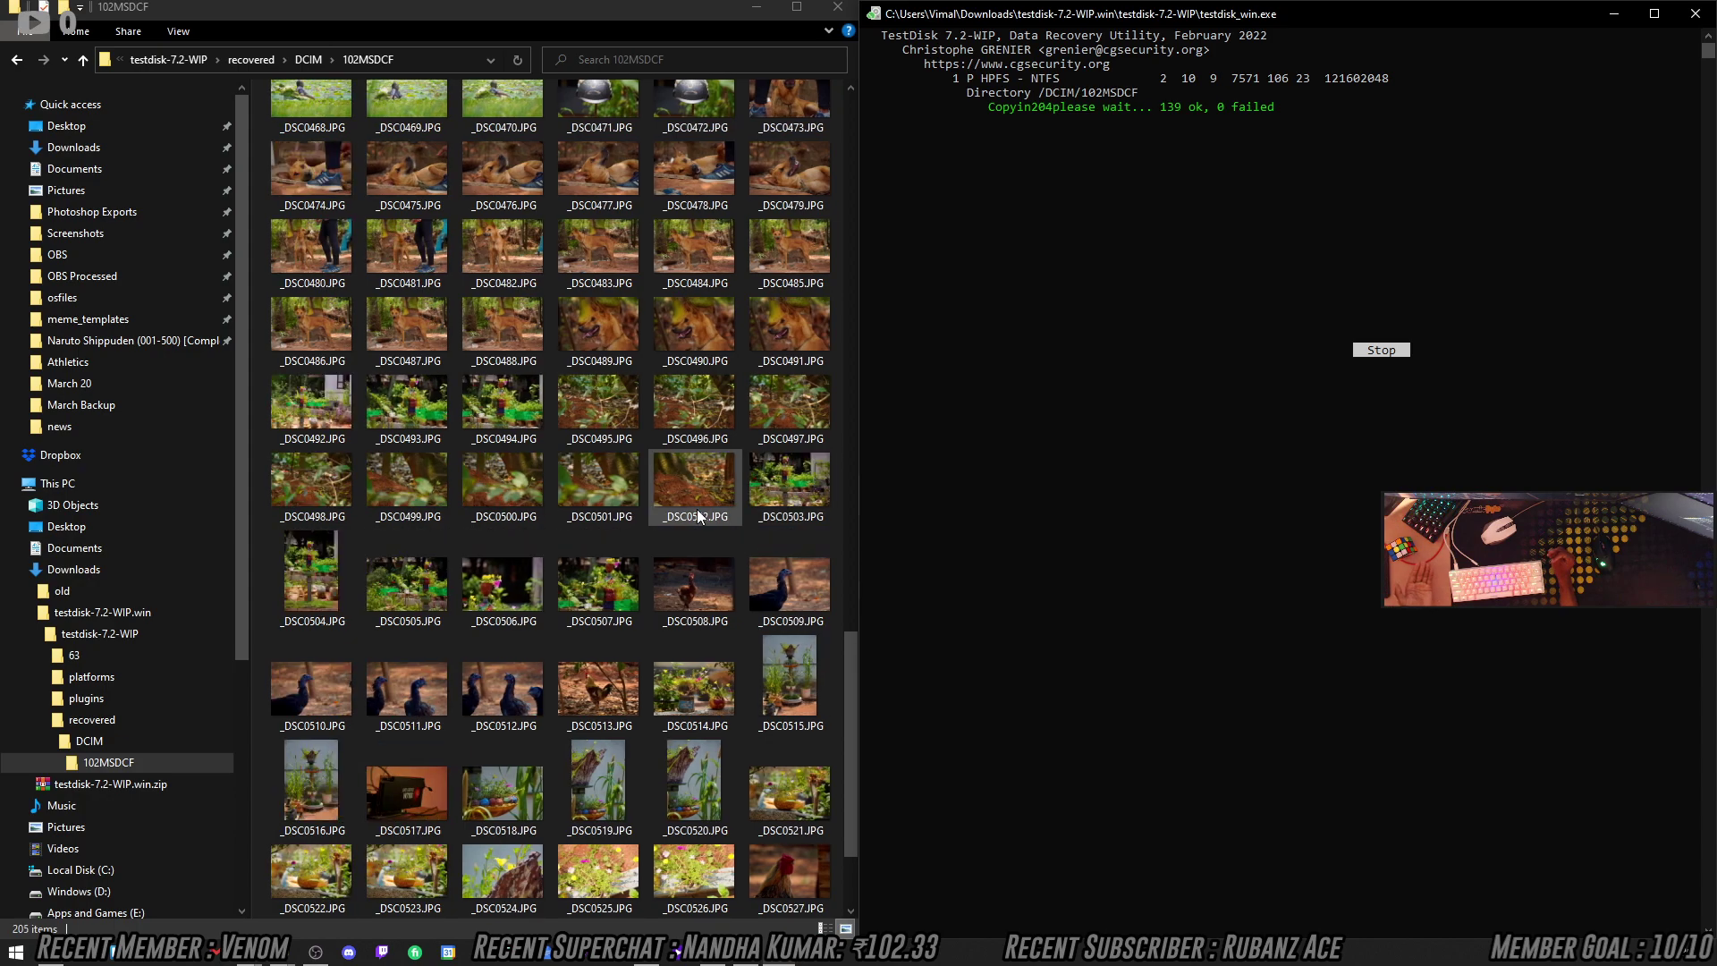
pyautogui.scroll(2, 697, 508)
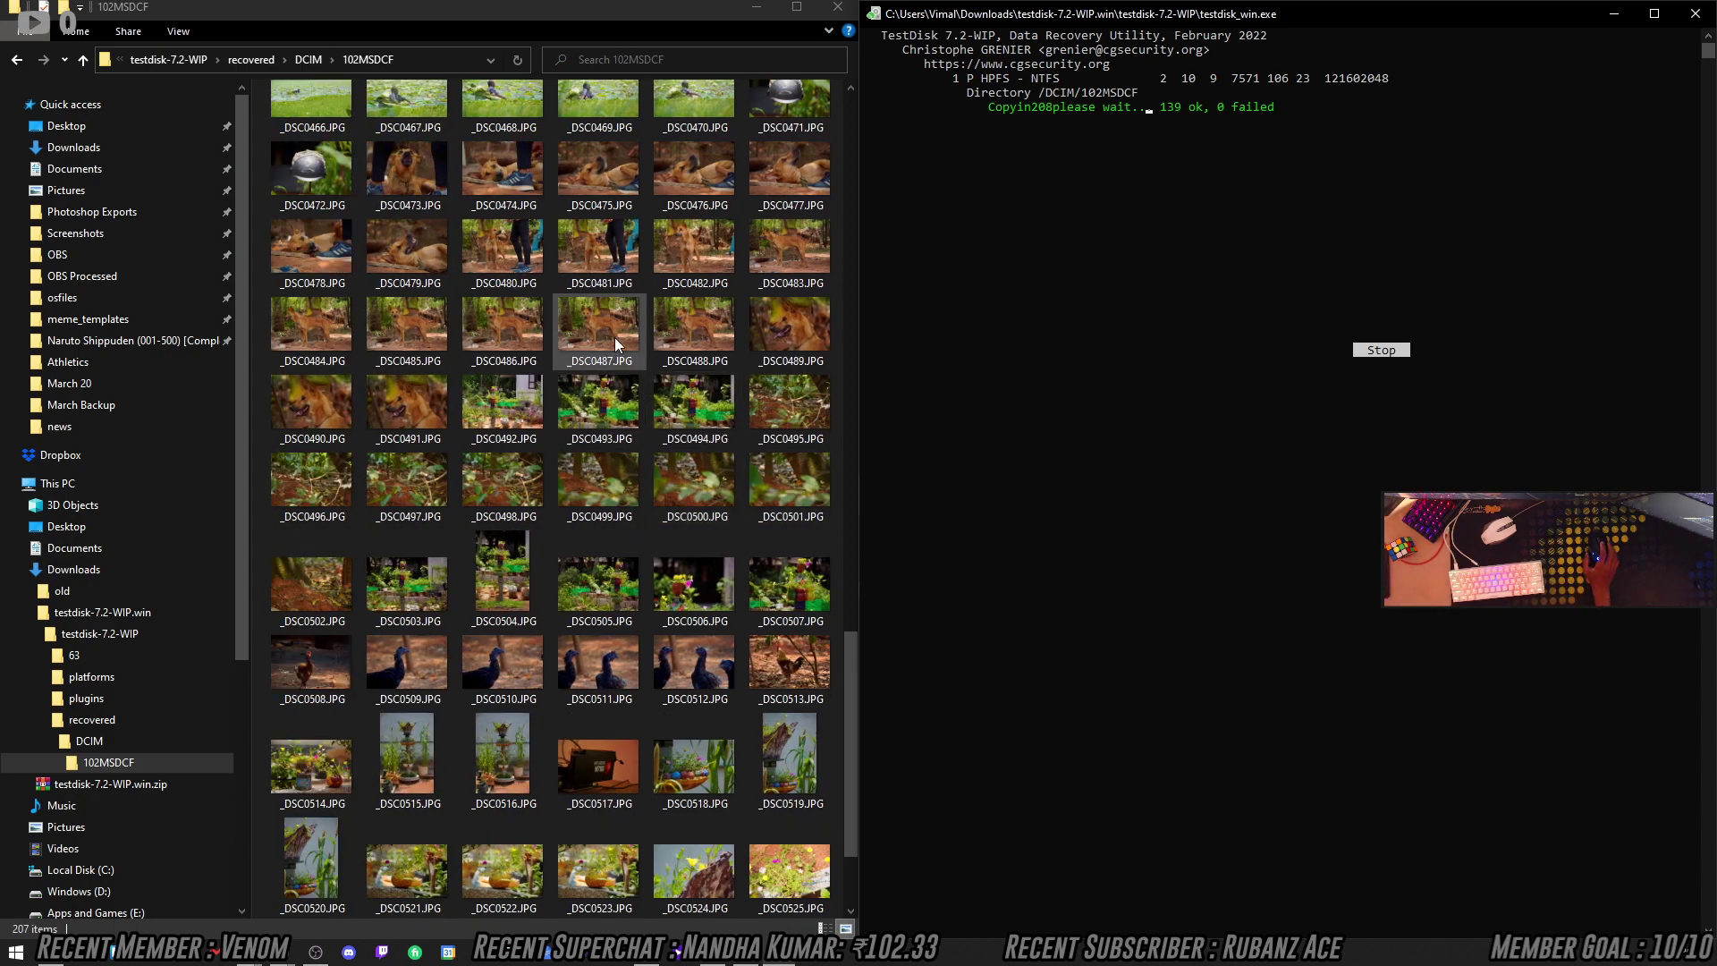
pyautogui.scroll(-3, 630, 398)
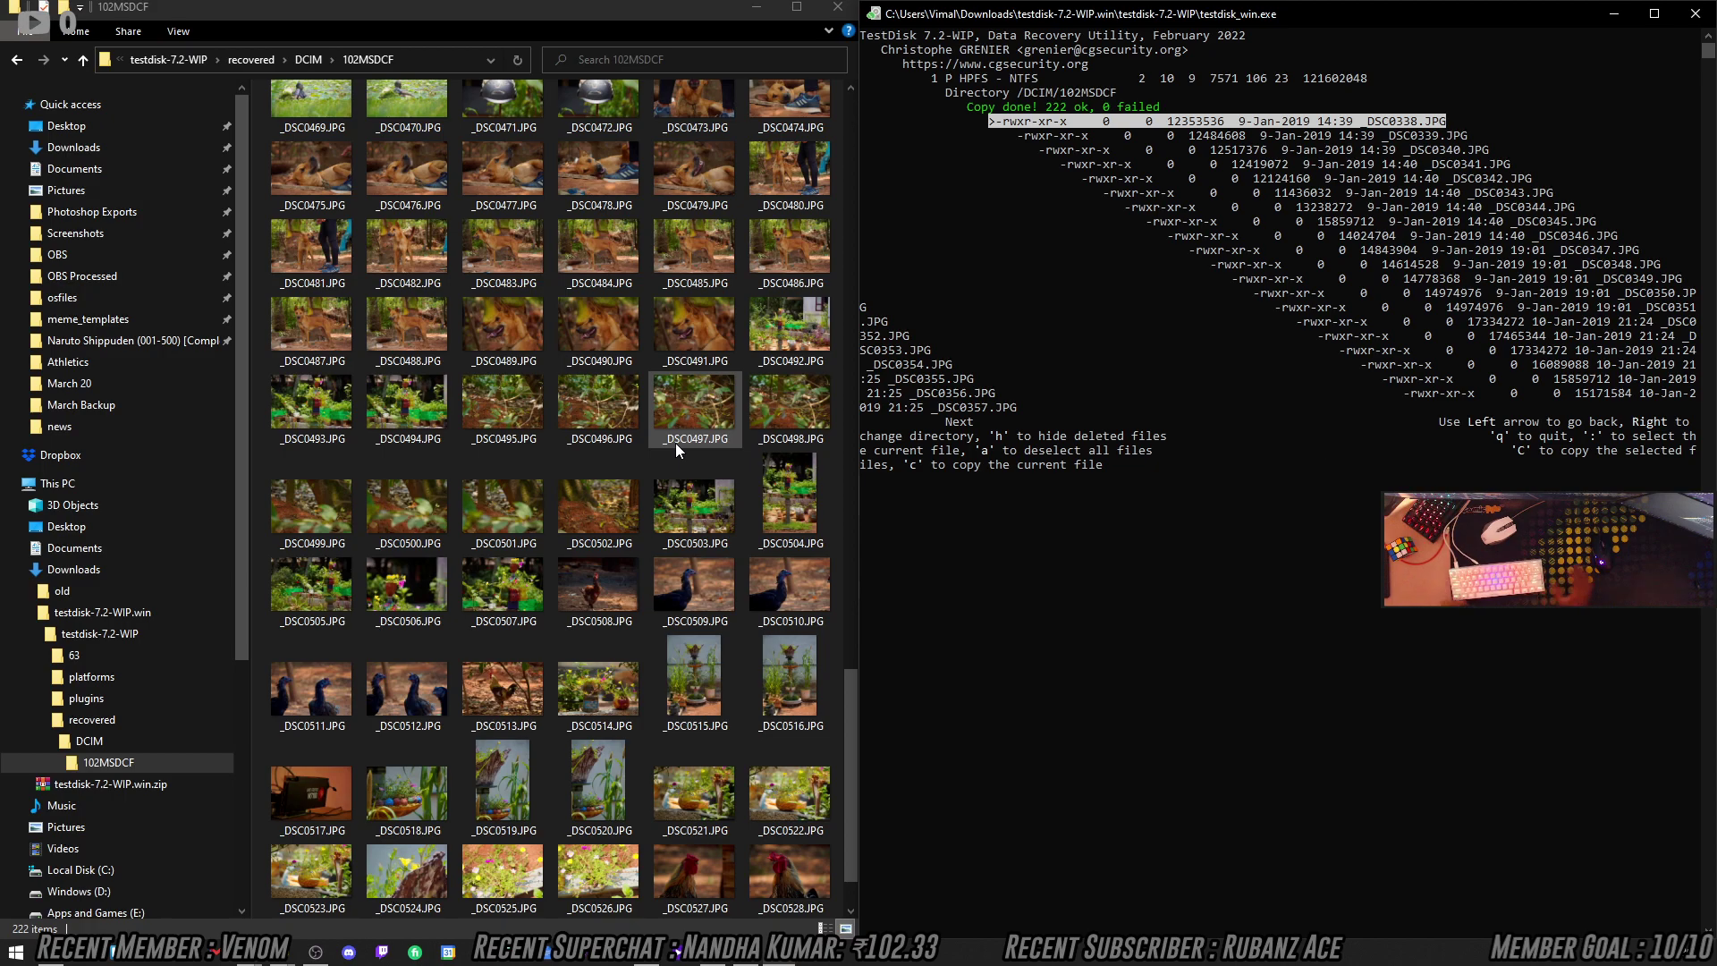
pyautogui.click(1027, 508)
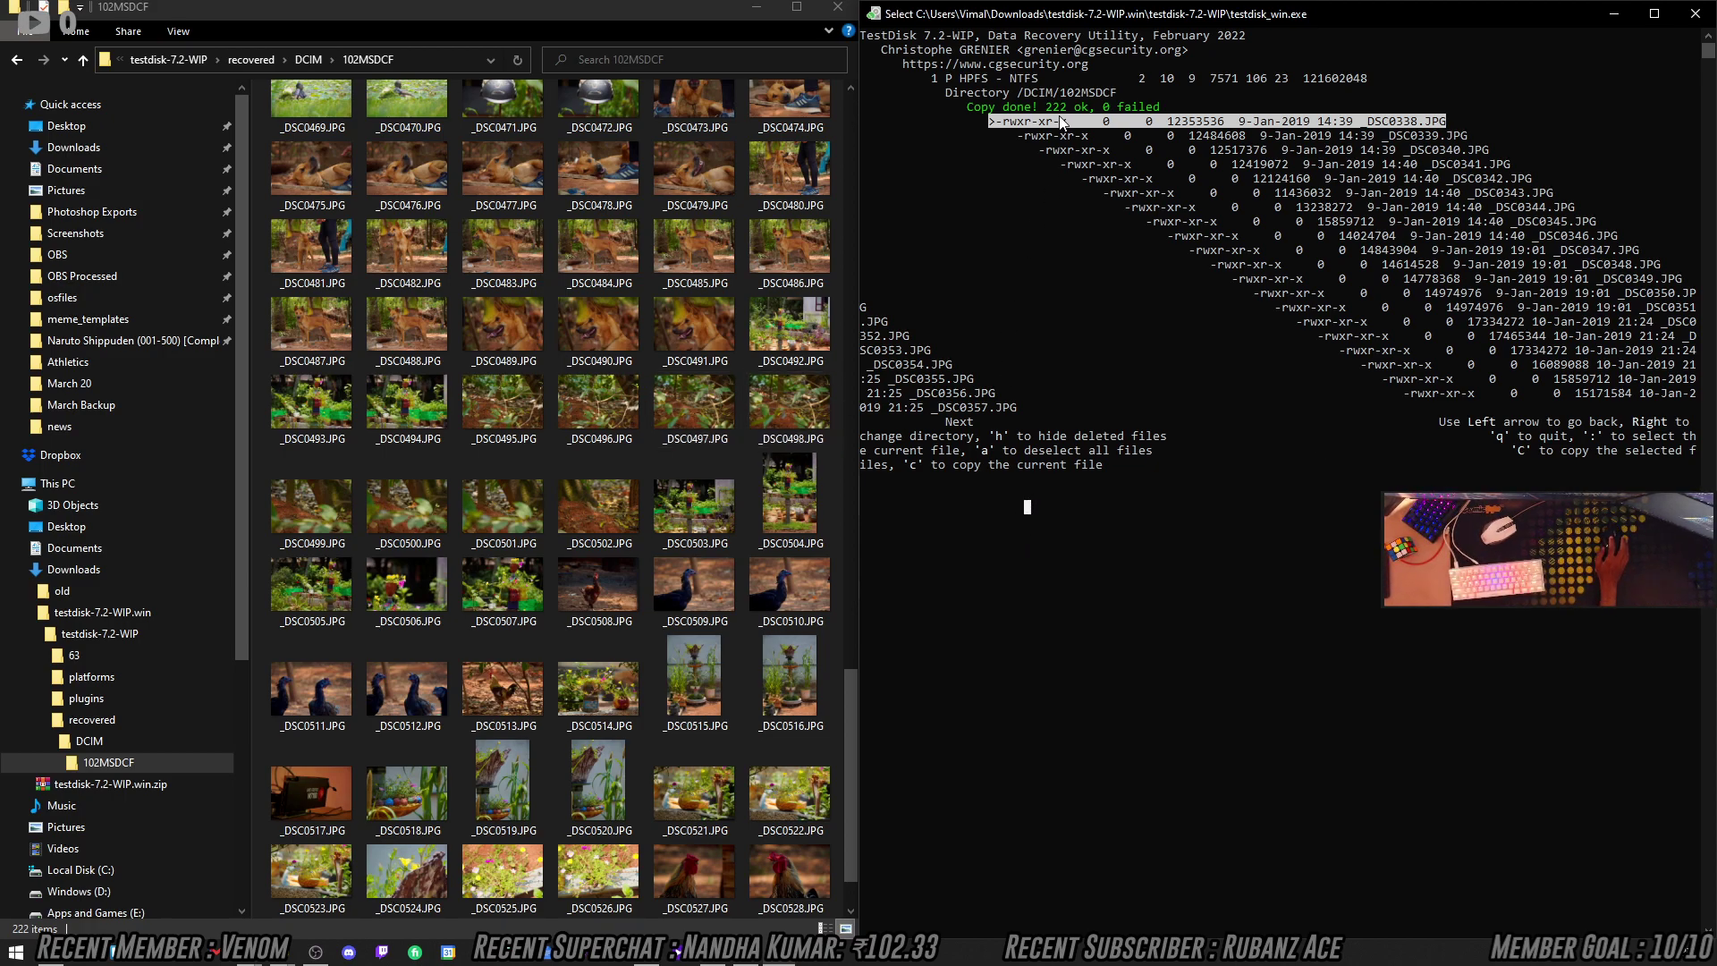